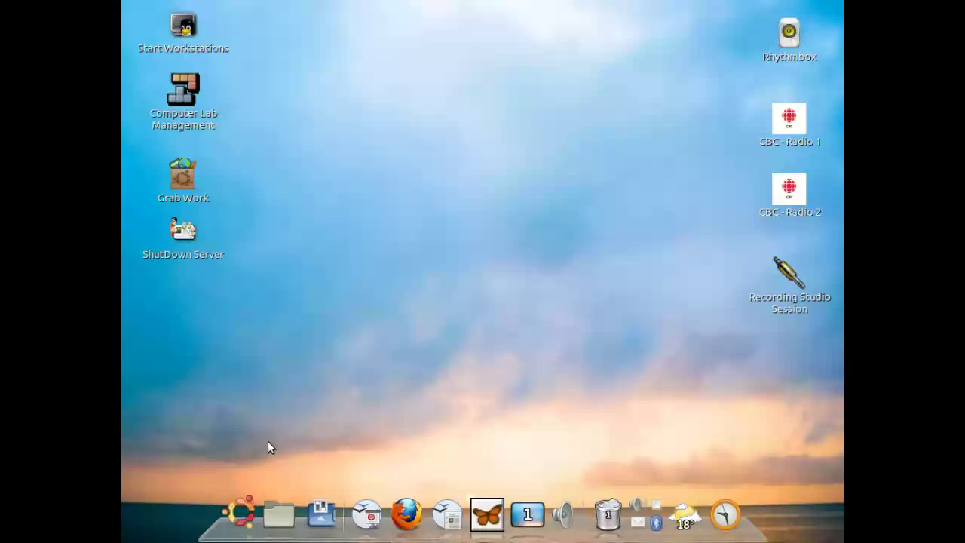
Launch Pitivi Video Editor from the Main Menu's Sound & Video category.
left_click(247, 515)
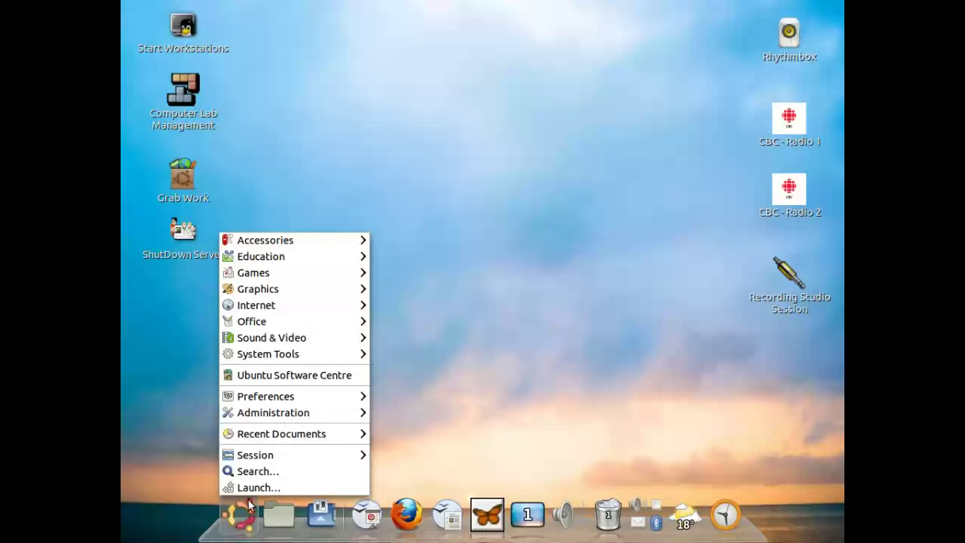
mouse_move(312, 336)
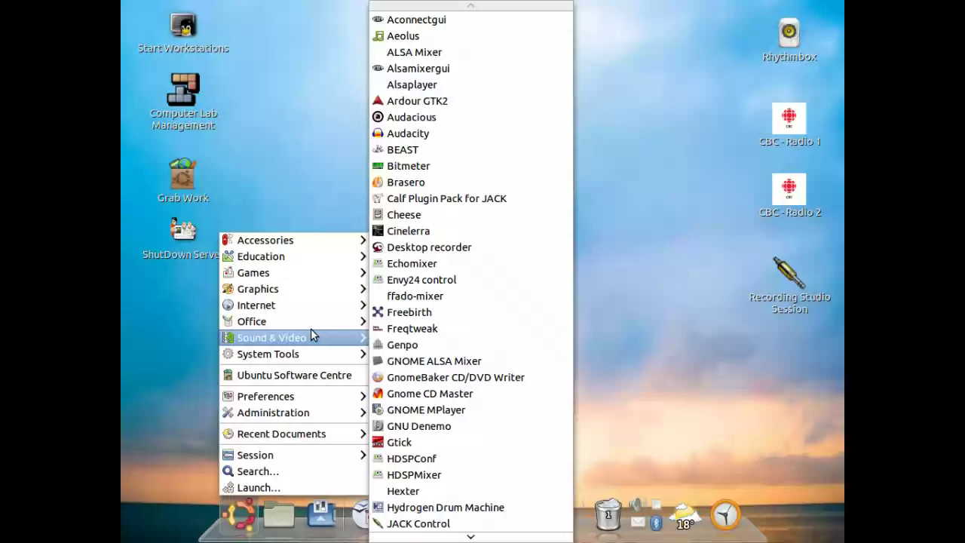
mouse_move(428, 537)
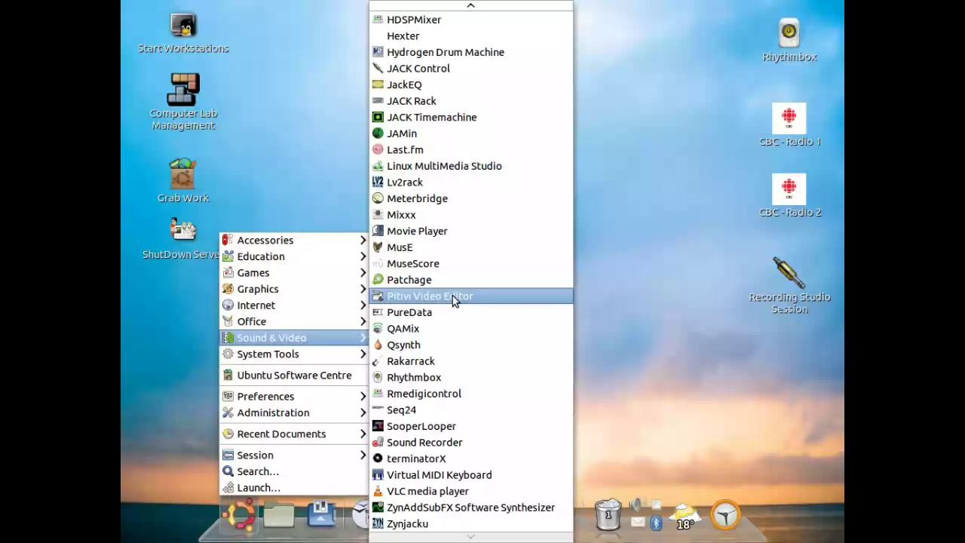
left_click(452, 296)
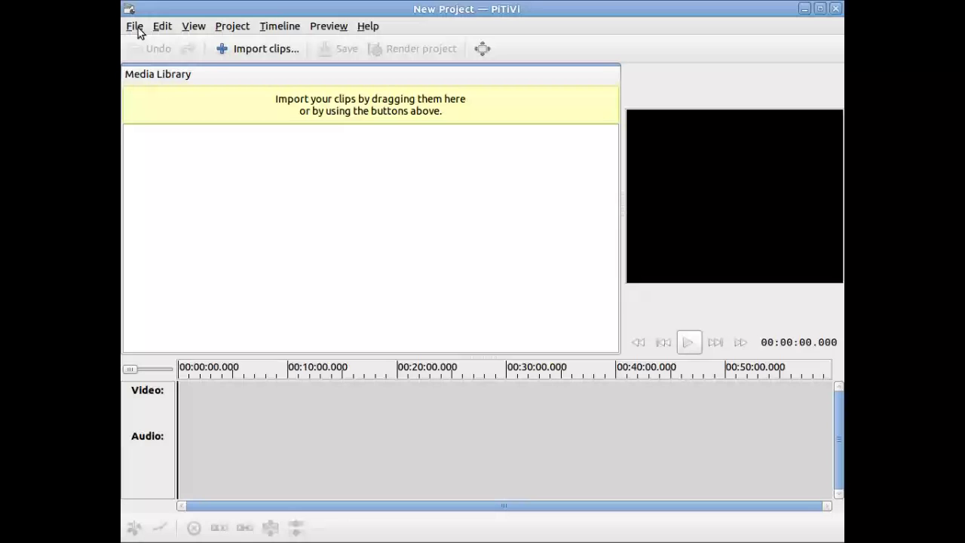
Open the project file options menu in the loaded Pitivi window.
left_click(136, 27)
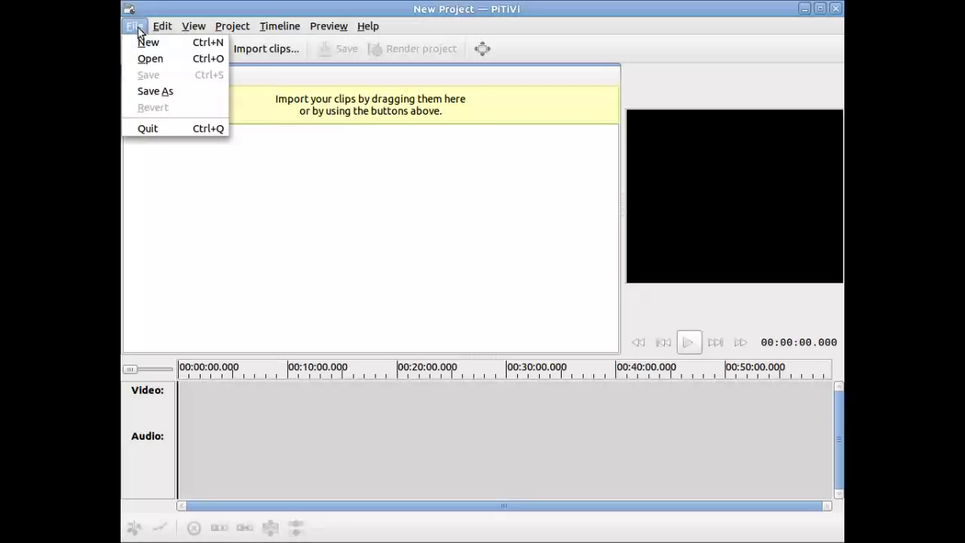
Save the project as myproject.xptv in Documents/Video Project.
left_click(157, 93)
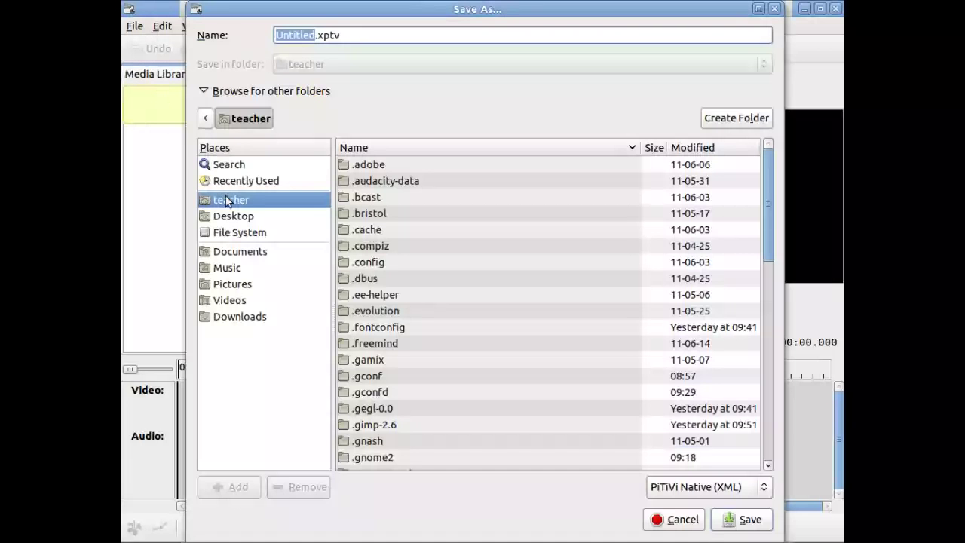
left_click(254, 256)
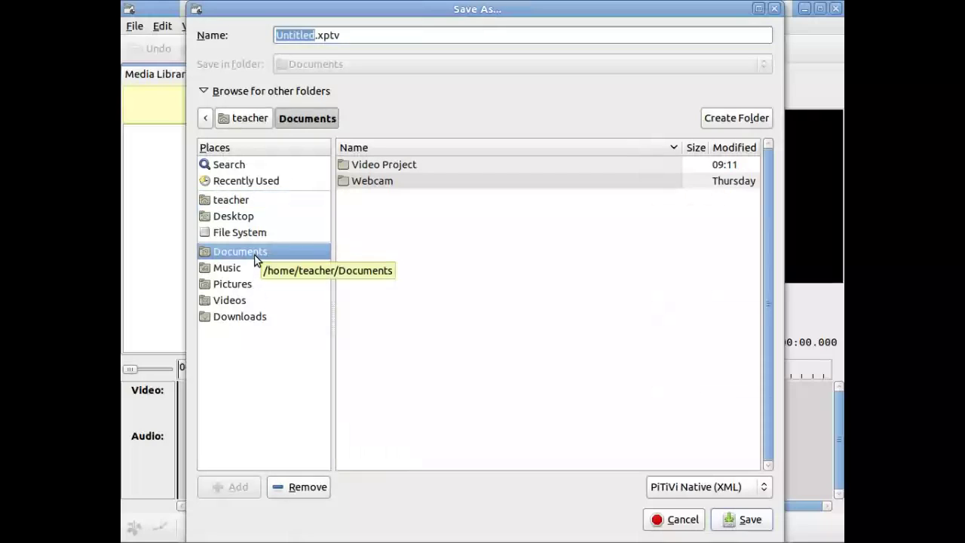
double_click(352, 166)
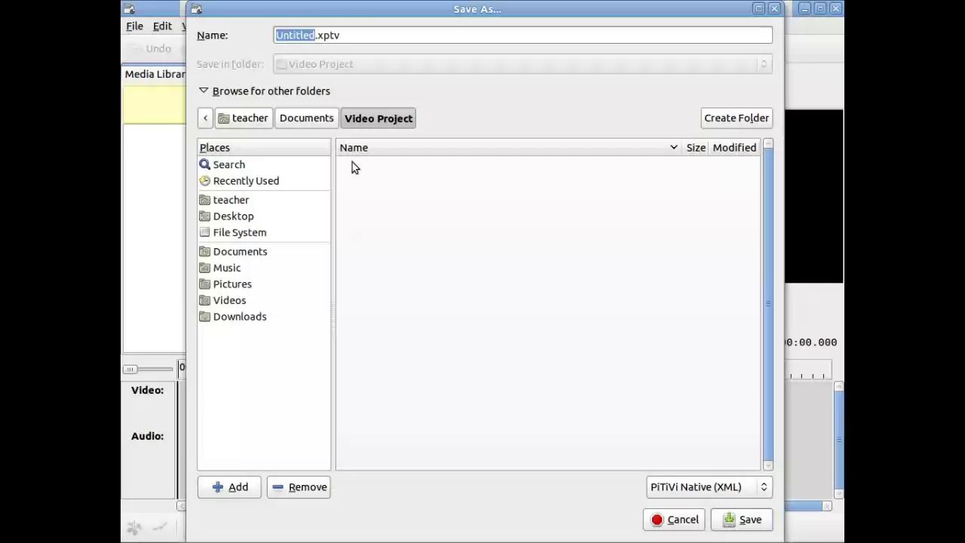
type("my")
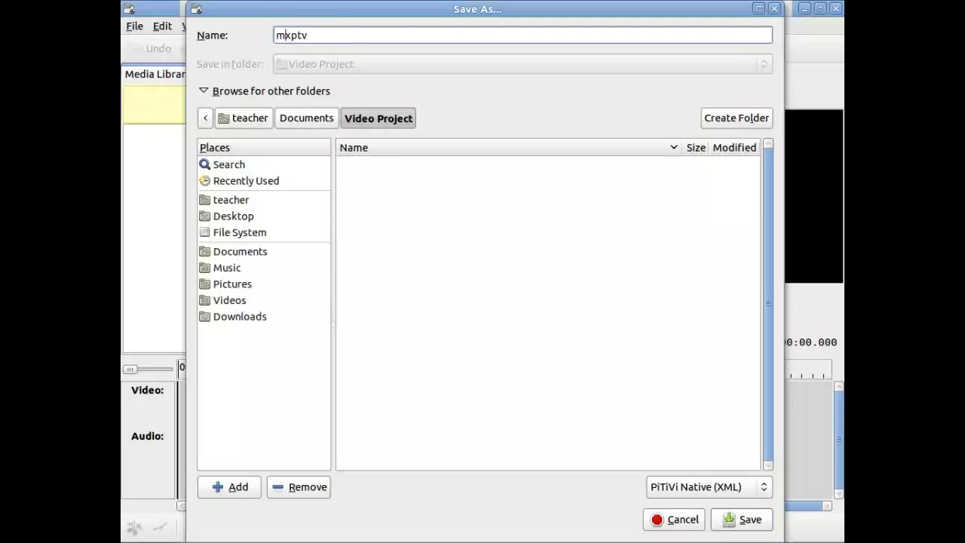
type("yprojec.")
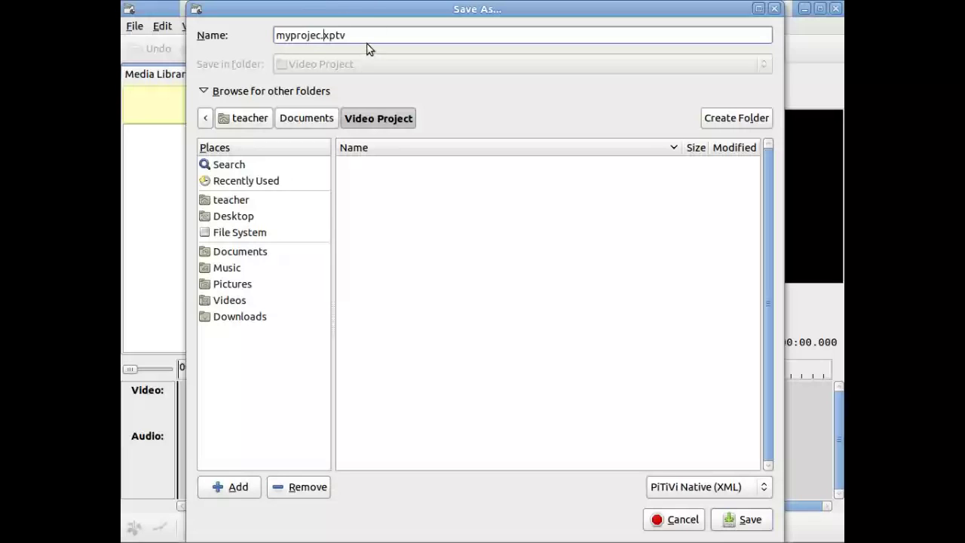
key("Left")
type("t")
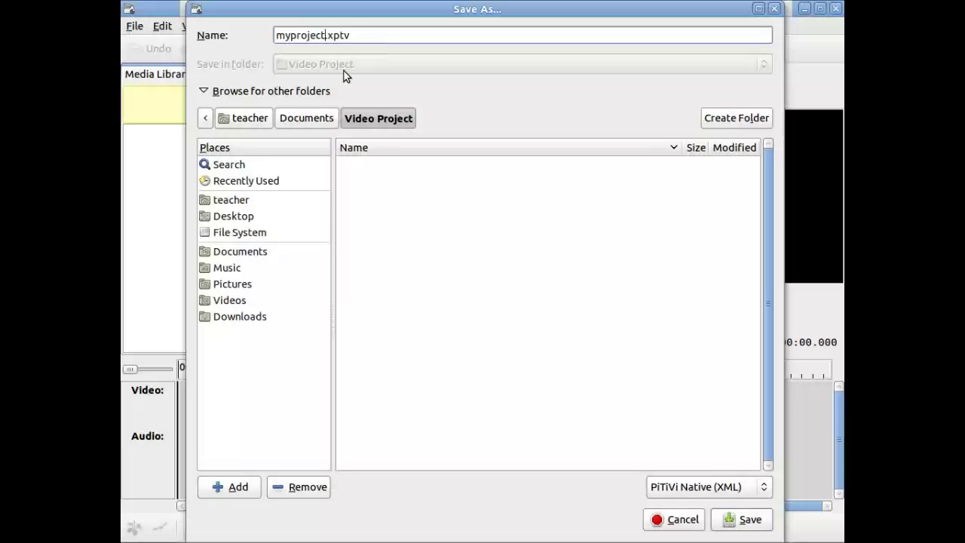
left_click(768, 523)
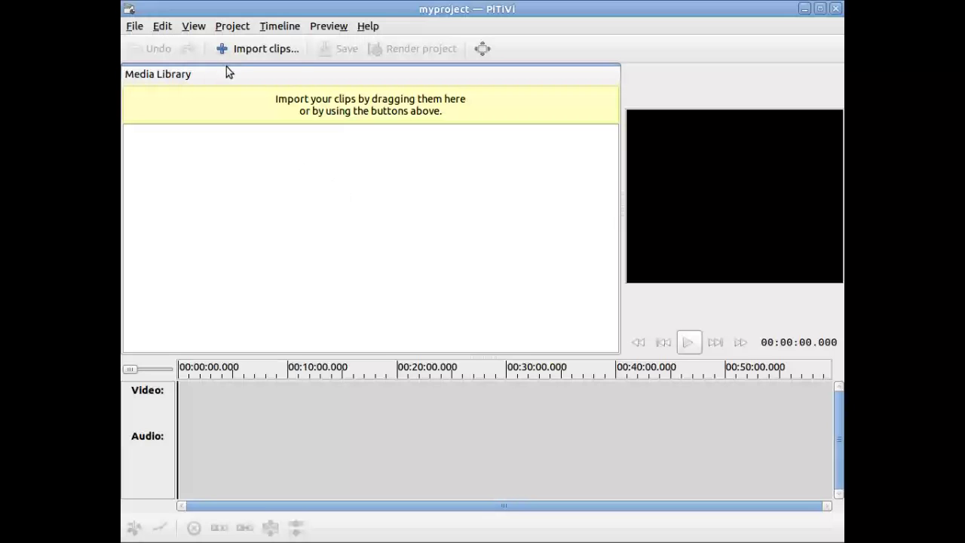
Import west_video_logo_correct.avi and commonOperations.ogv from Documents/Video Project.
left_click(236, 47)
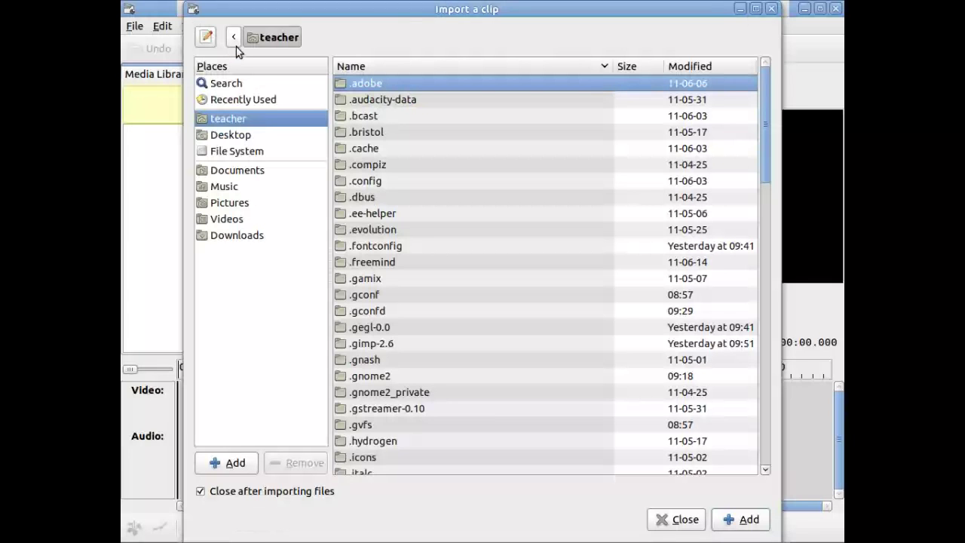
left_click(238, 173)
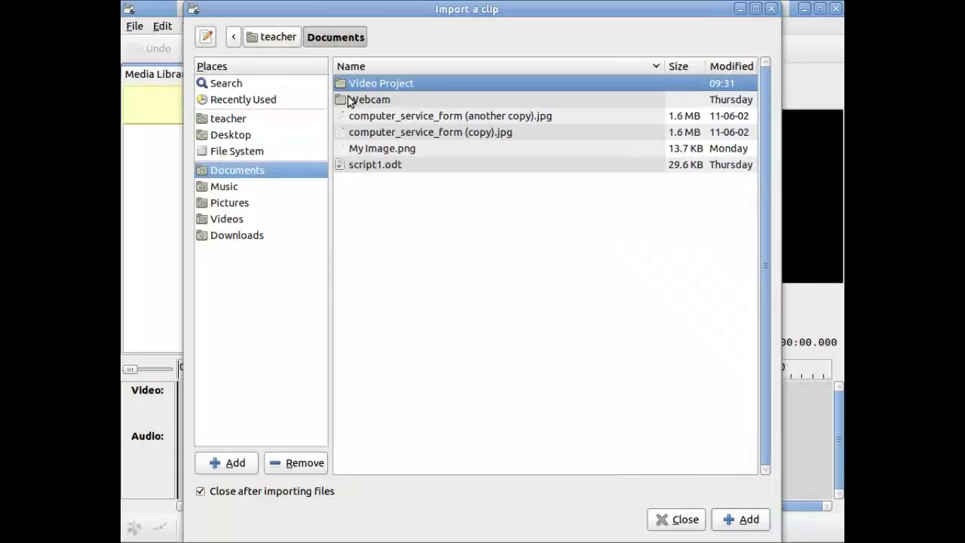
double_click(352, 82)
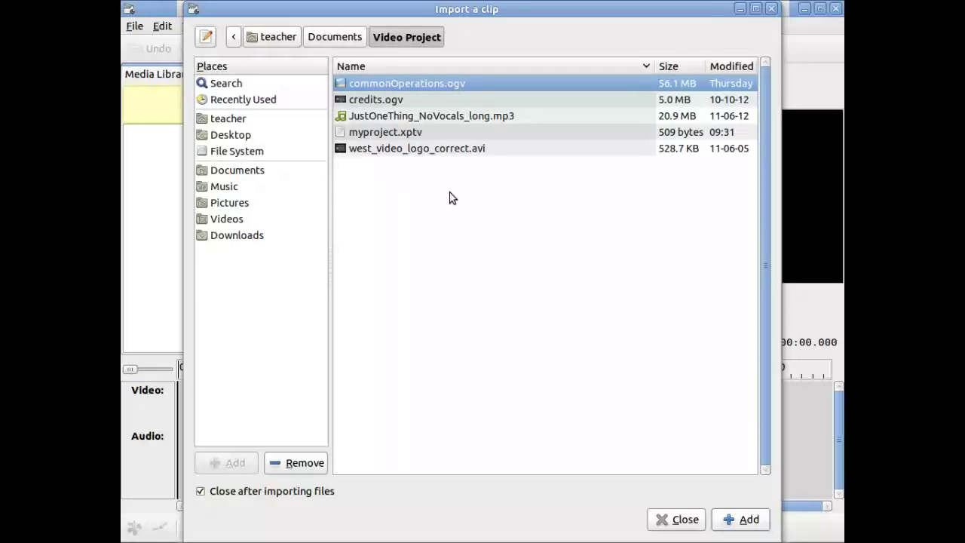
double_click(409, 149)
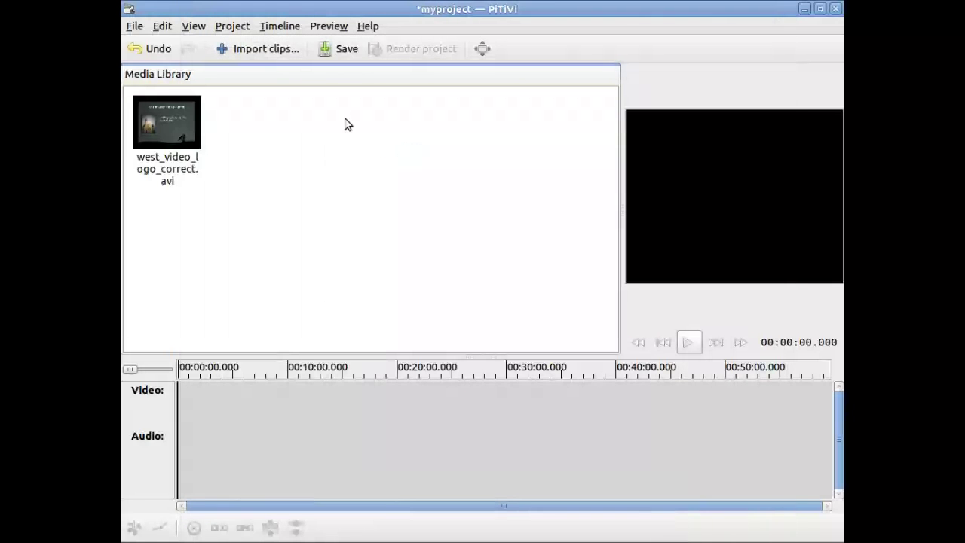
left_click(266, 50)
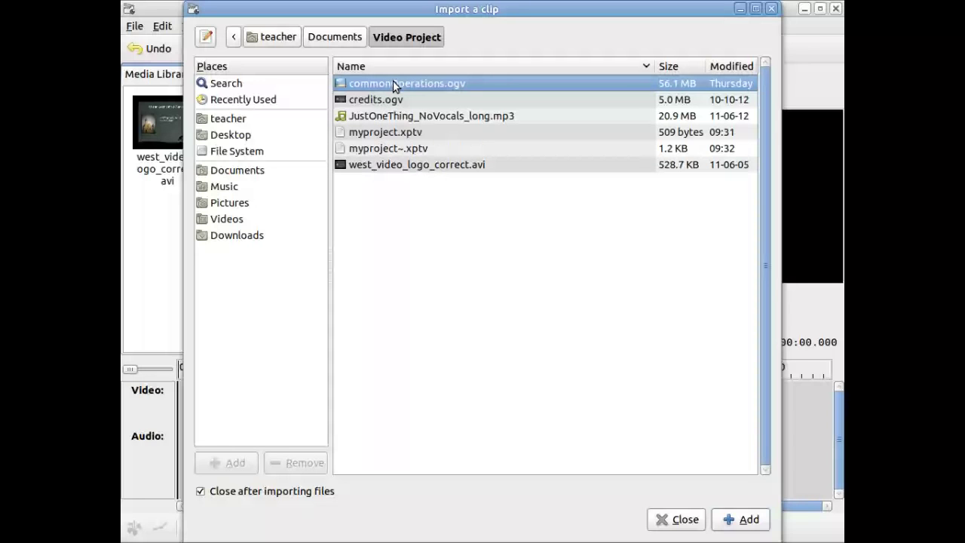
double_click(393, 85)
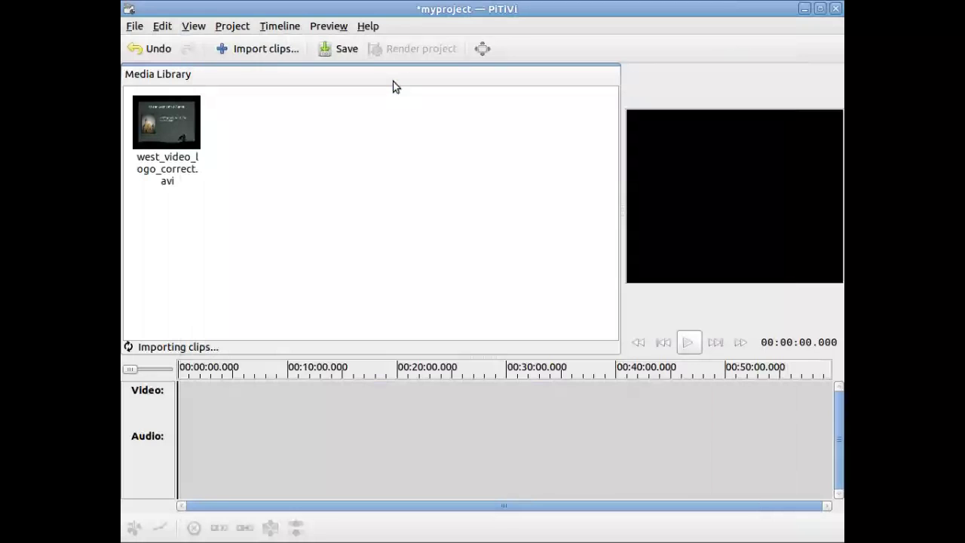
Import credits.ogv and JustOneThing_NoVocals_long.mp3 into the media library.
left_click(259, 48)
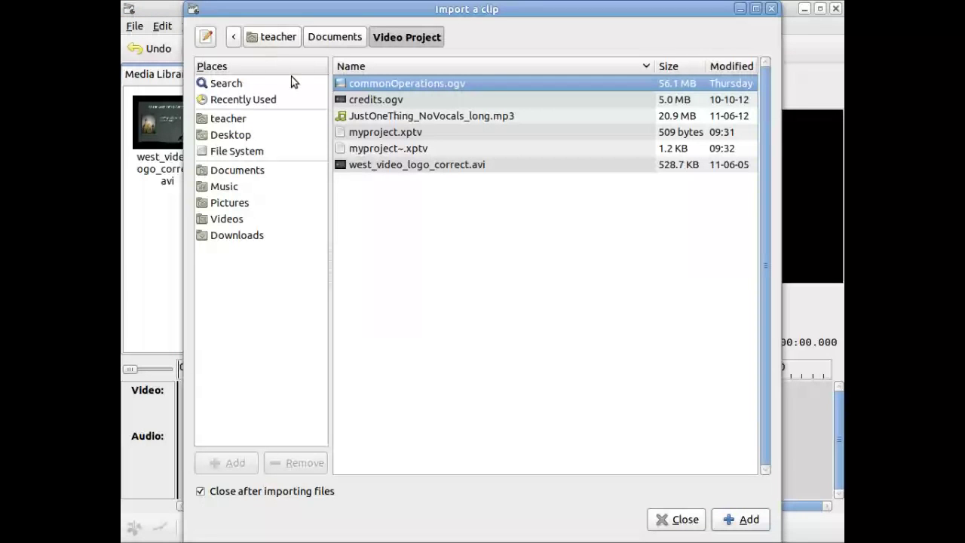
double_click(358, 100)
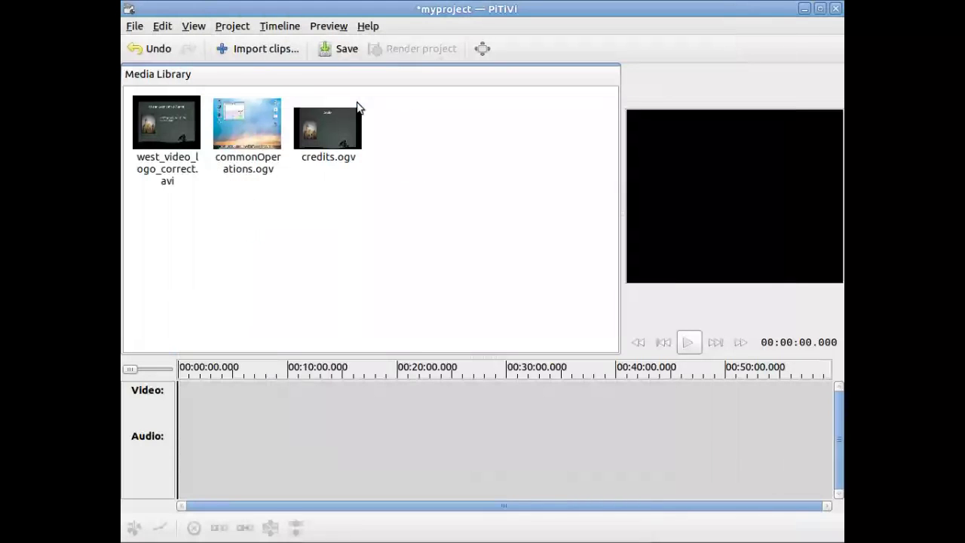
left_click(271, 49)
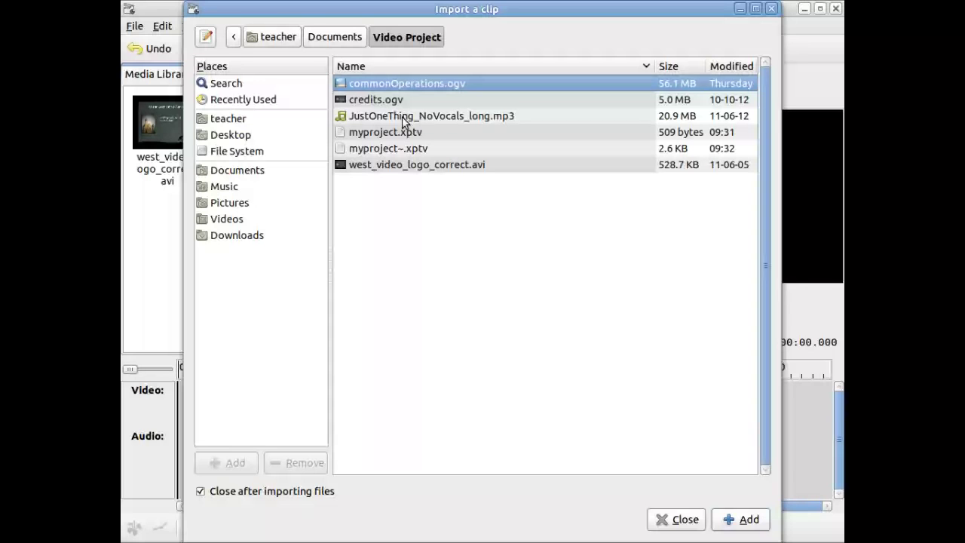
double_click(403, 123)
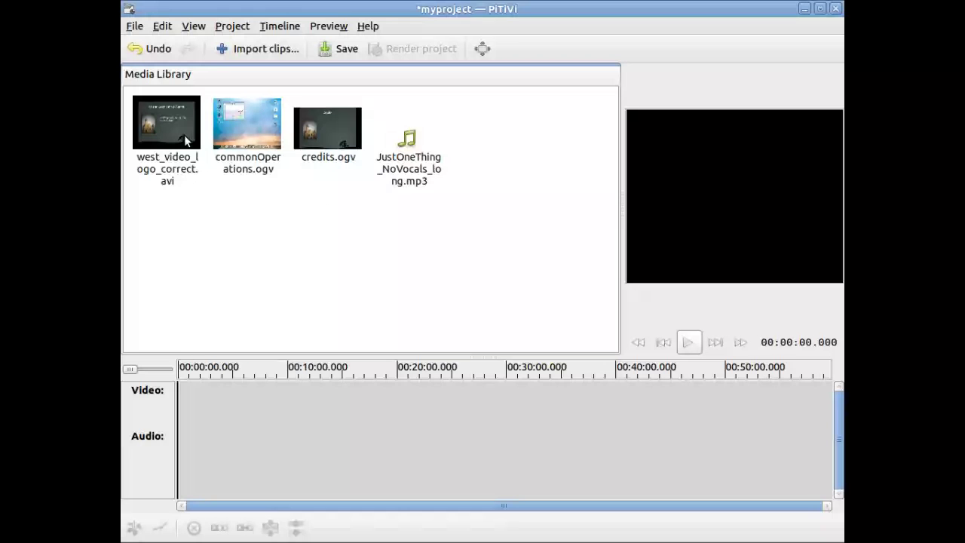
Place west_video_logo_correct.avi at the timeline start, preview it, save, and jump to its end.
left_click_drag(180, 128, 176, 390)
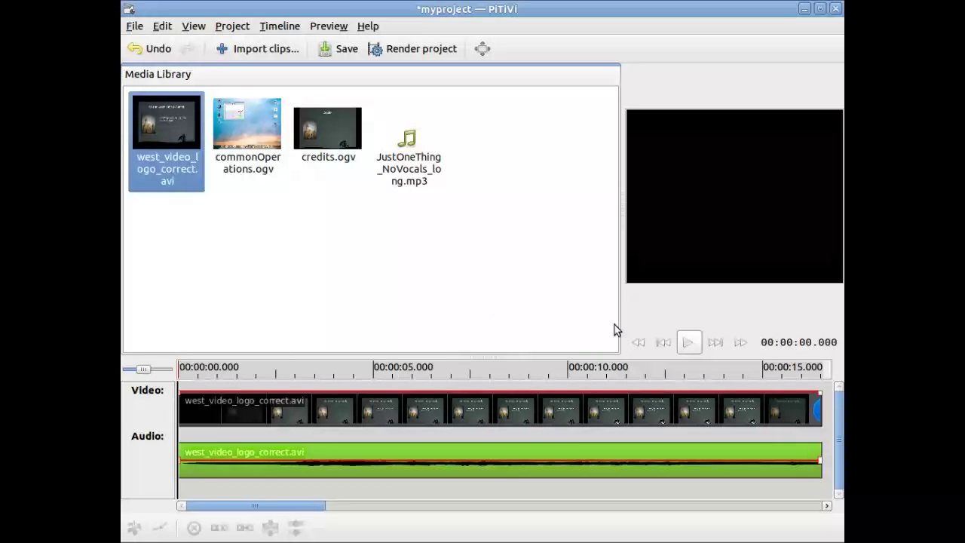
left_click(690, 344)
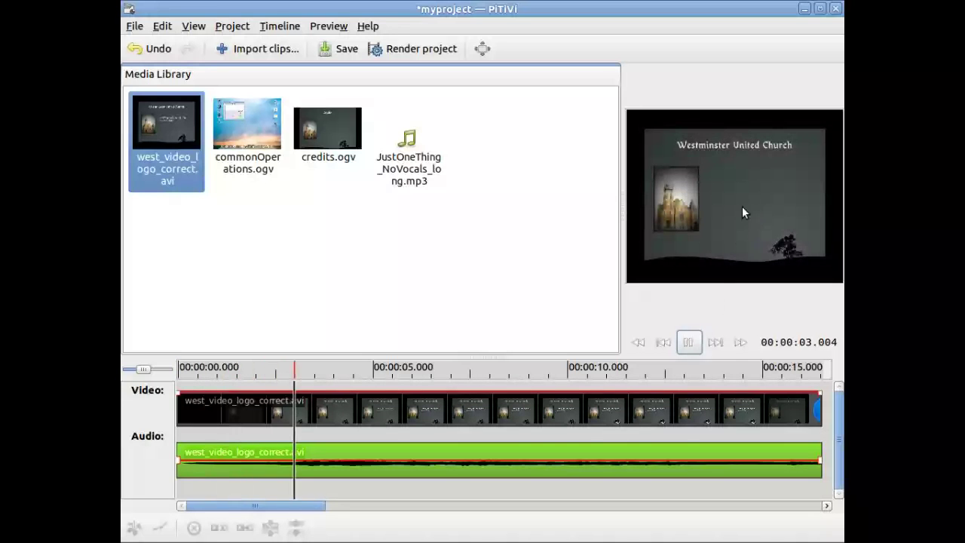
left_click(689, 345)
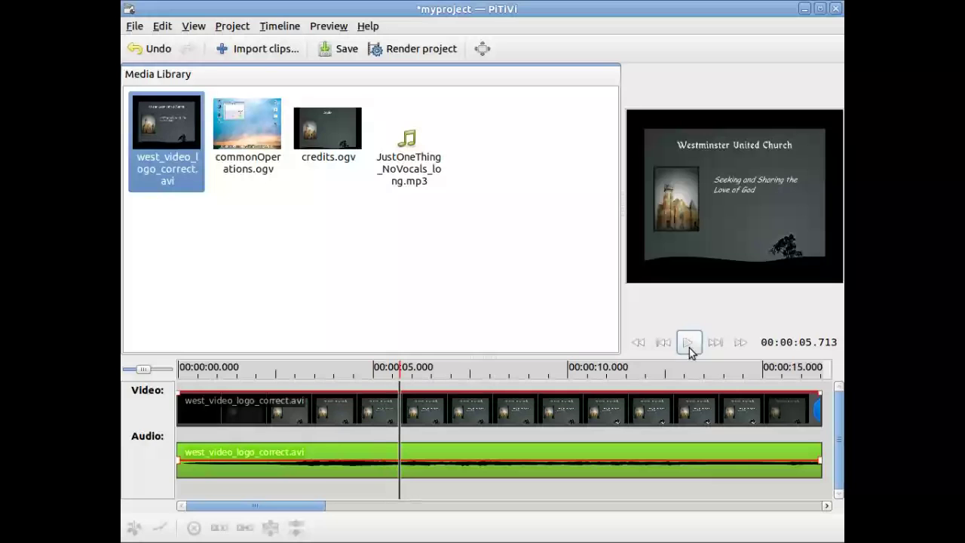
left_click(347, 51)
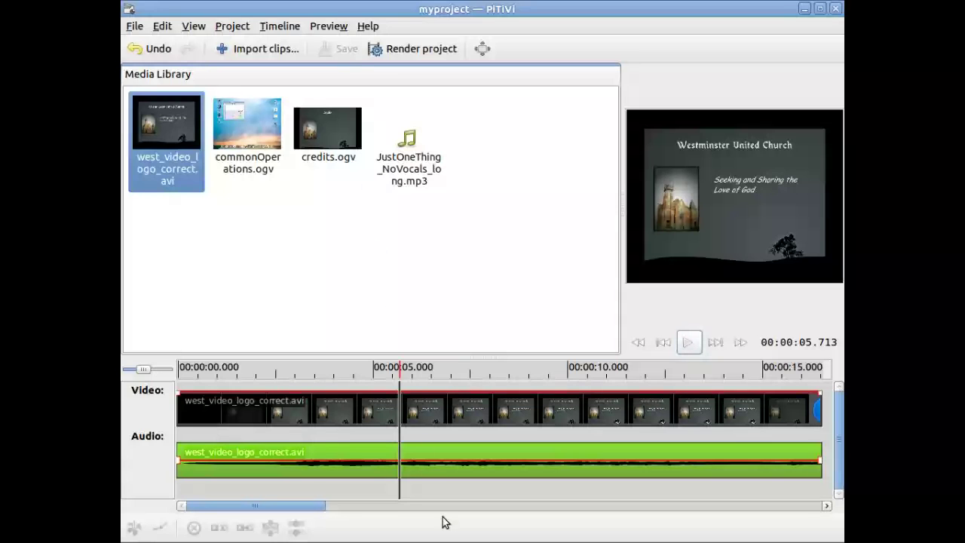
left_click(741, 344)
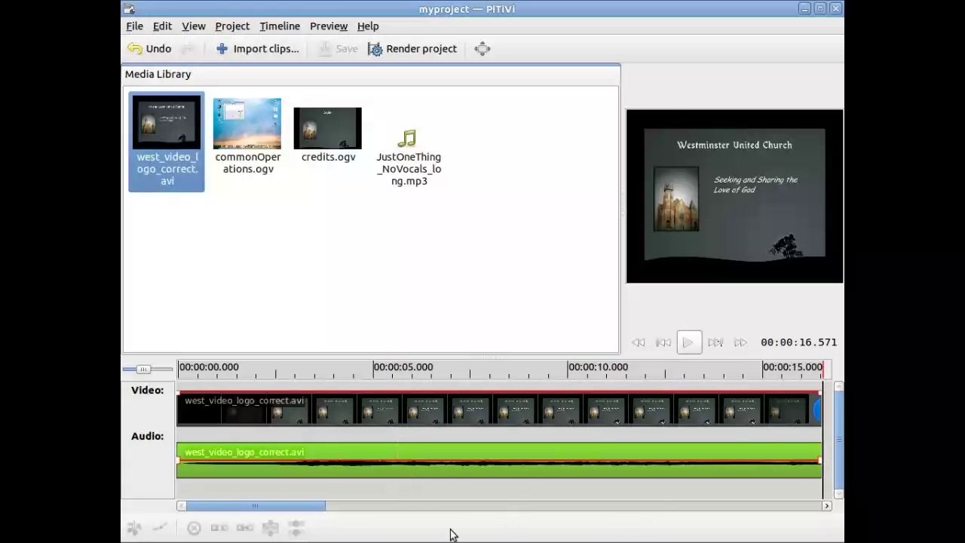
left_click_drag(306, 506, 405, 513)
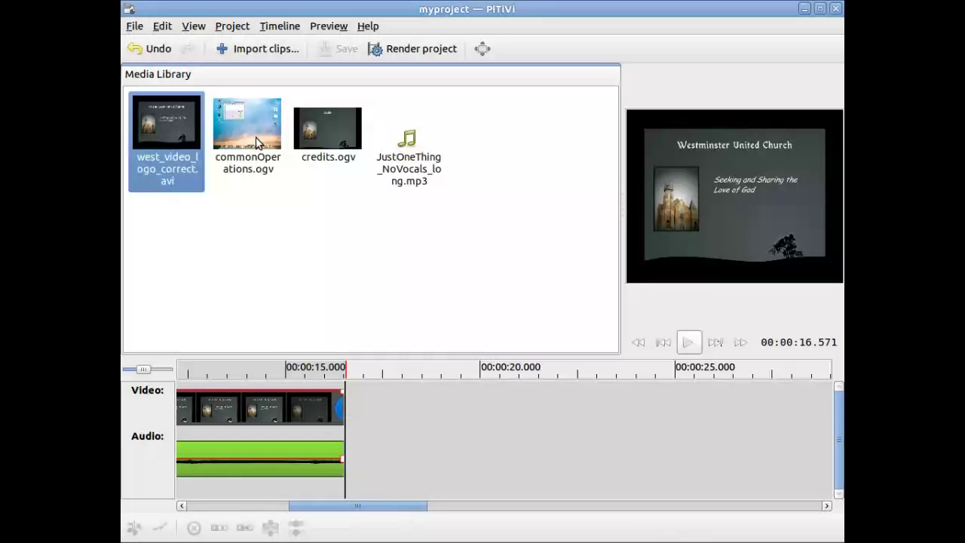
Append commonOperations.ogv after the logo clip, park the playhead near the join, and save.
left_click(255, 137)
left_click_drag(255, 137, 349, 407)
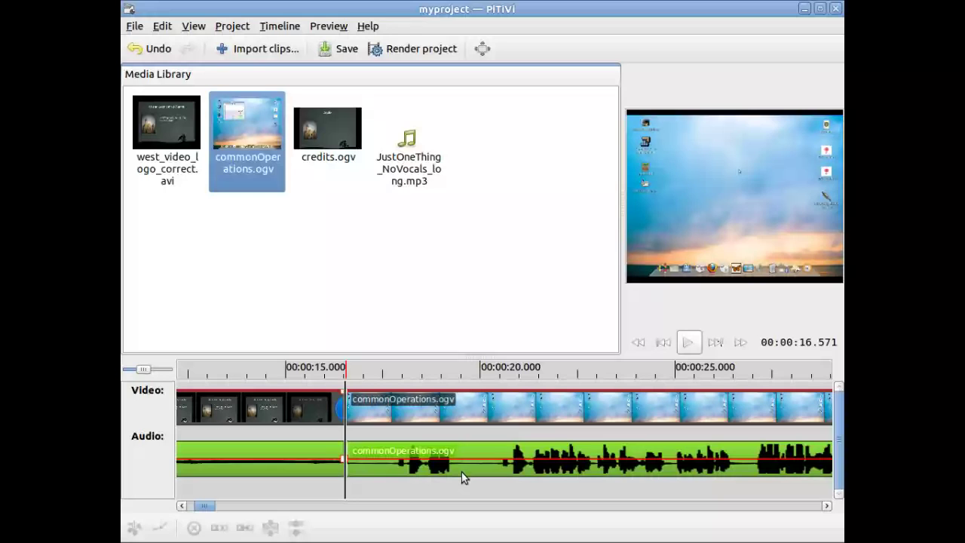
left_click(325, 427)
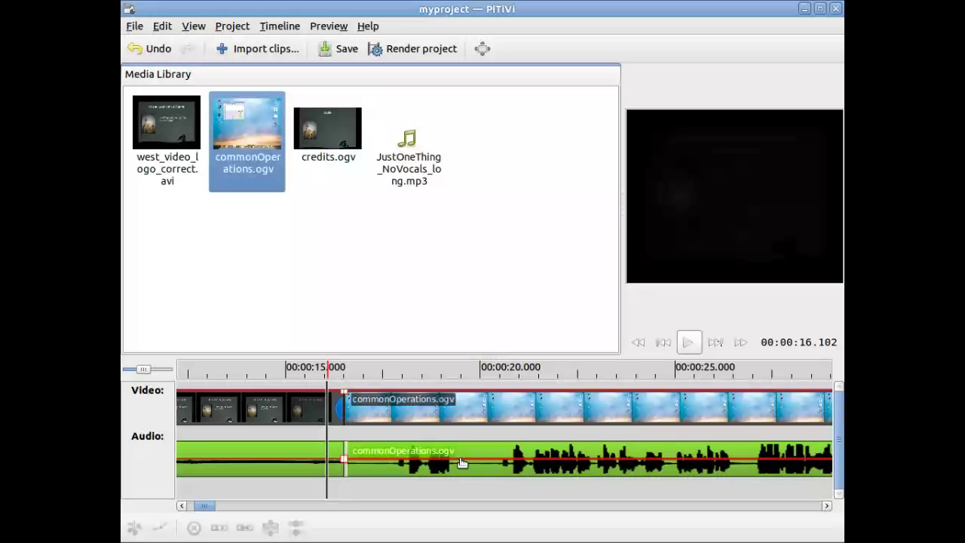
left_click(341, 53)
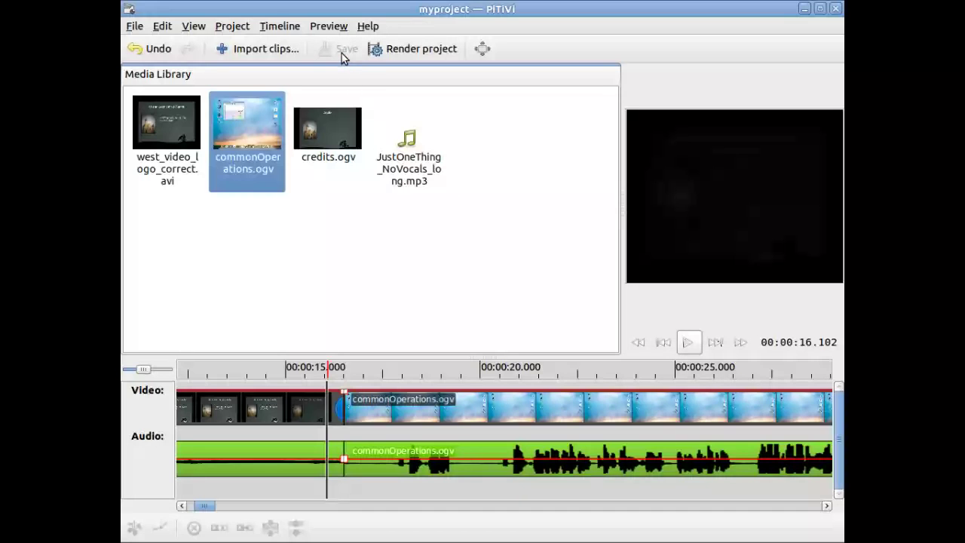
Preview playback across the clip join, then jump to the project's end.
left_click(687, 343)
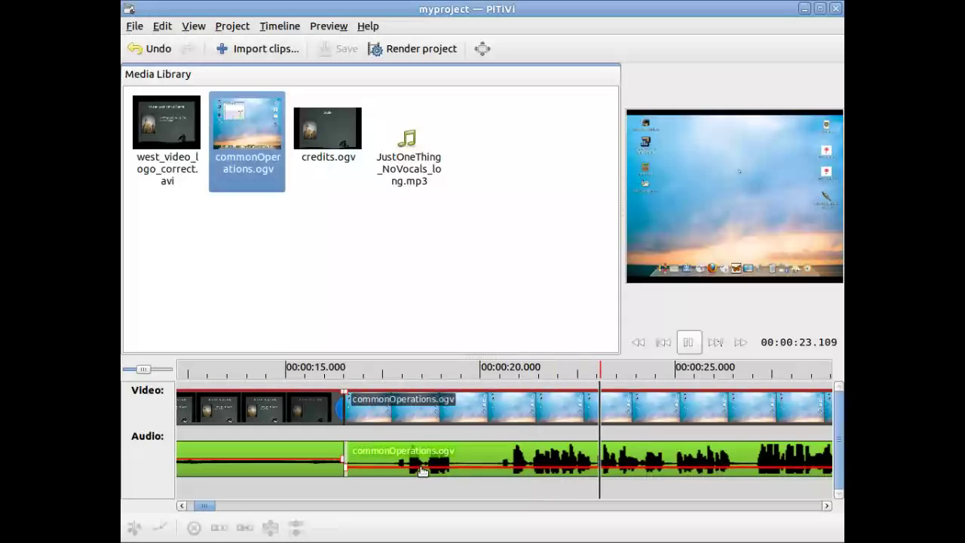
left_click(423, 469)
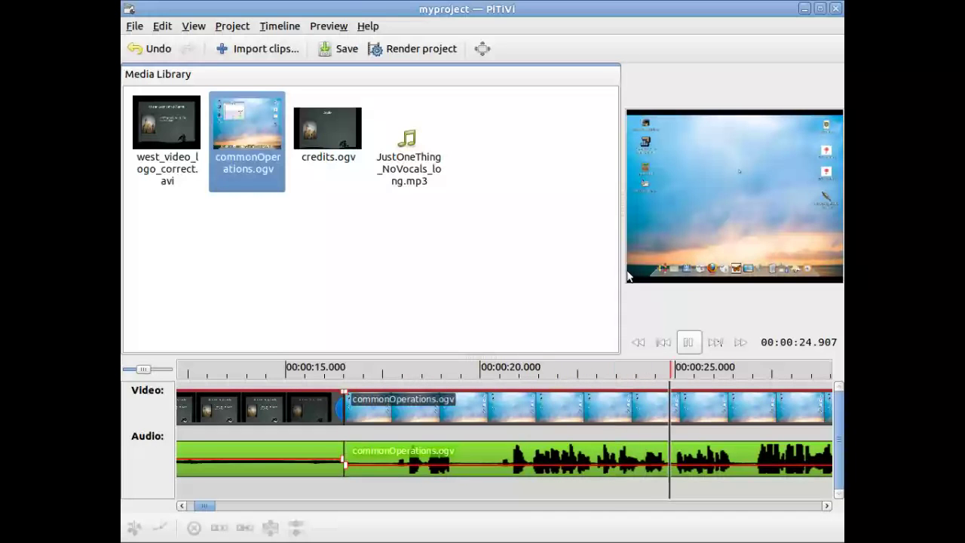
left_click(700, 347)
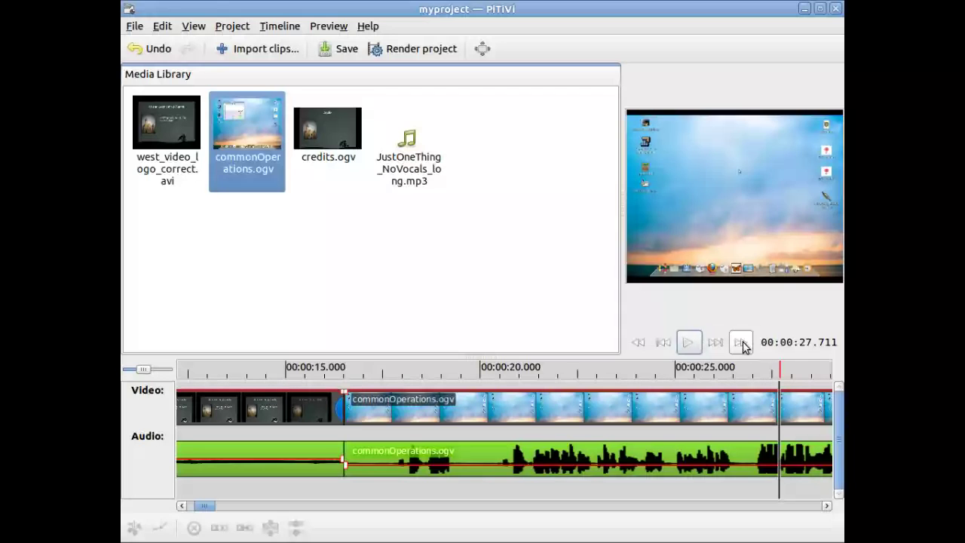
left_click(742, 344)
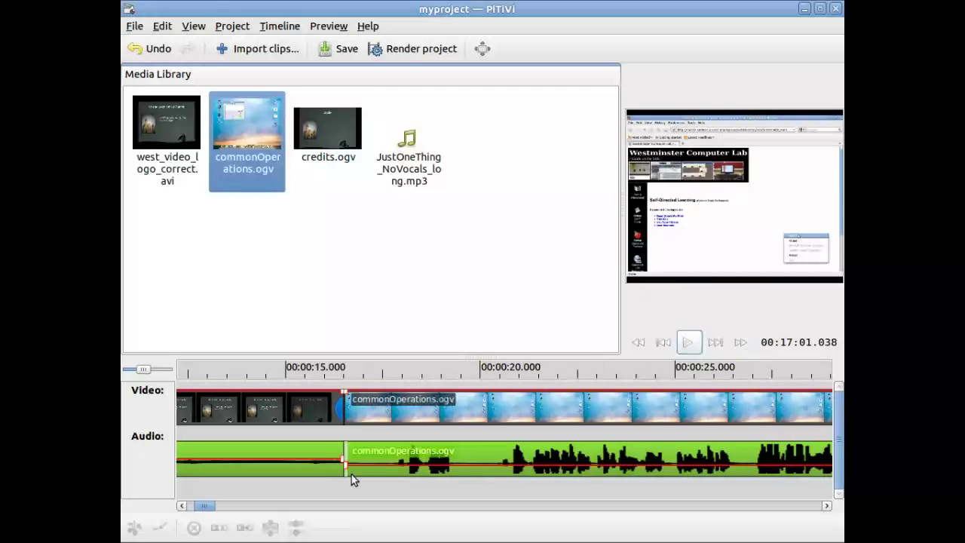
left_click_drag(207, 505, 722, 510)
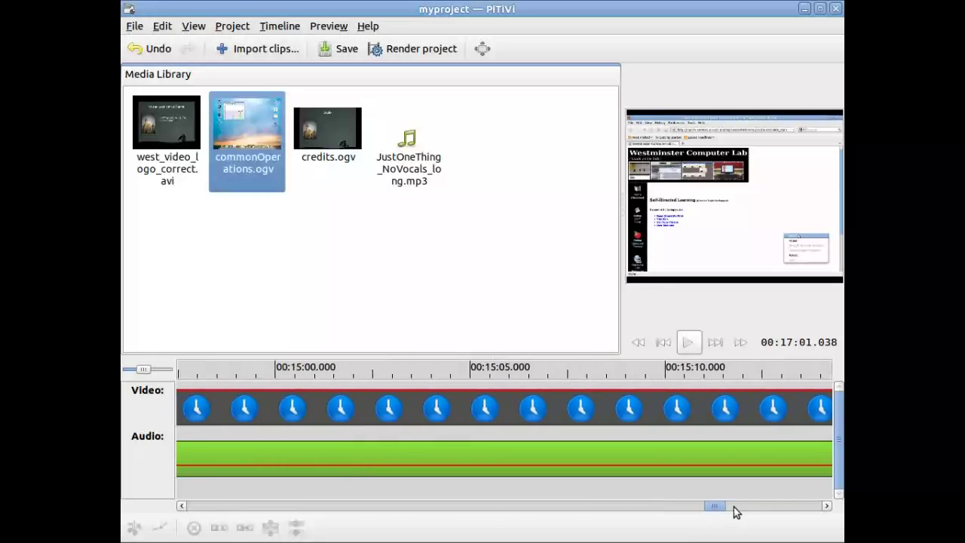
Play commonOperations.ogv from about 16:36.9 and pause at 16:57.705.
left_click_drag(735, 512, 784, 516)
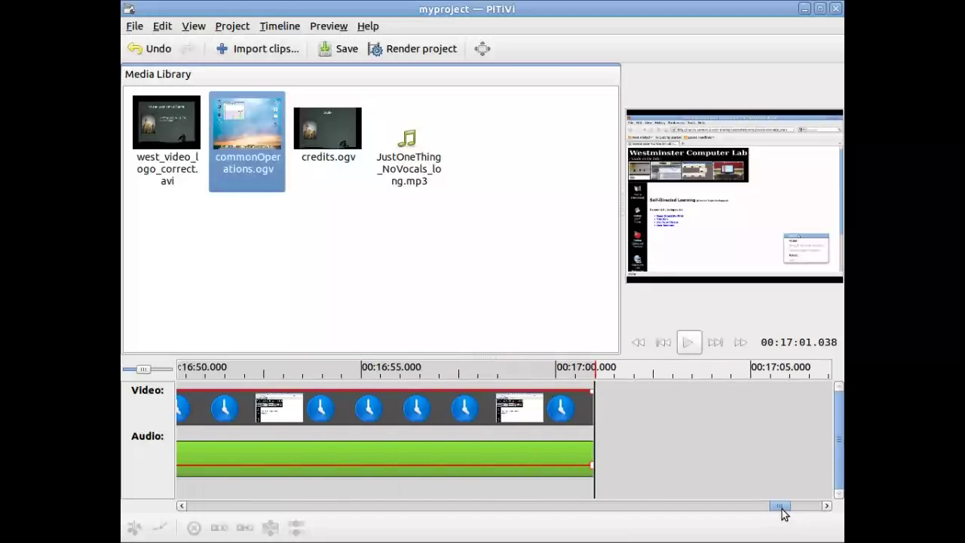
left_click(263, 506)
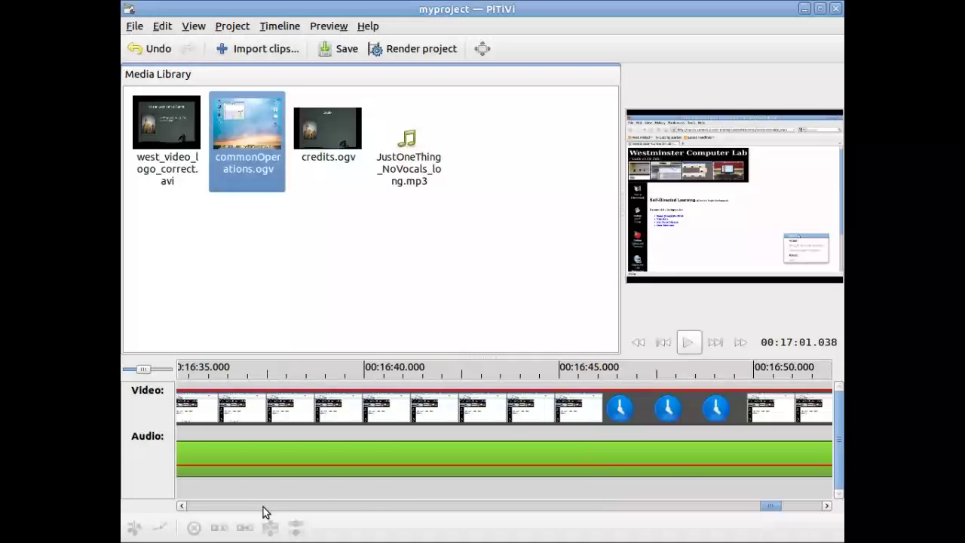
left_click(264, 506)
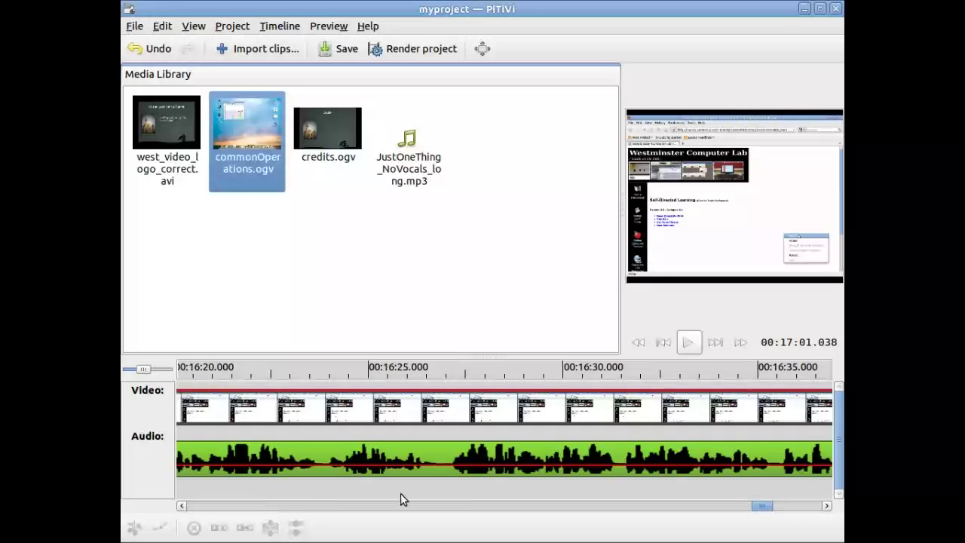
left_click(806, 506)
left_click(806, 506)
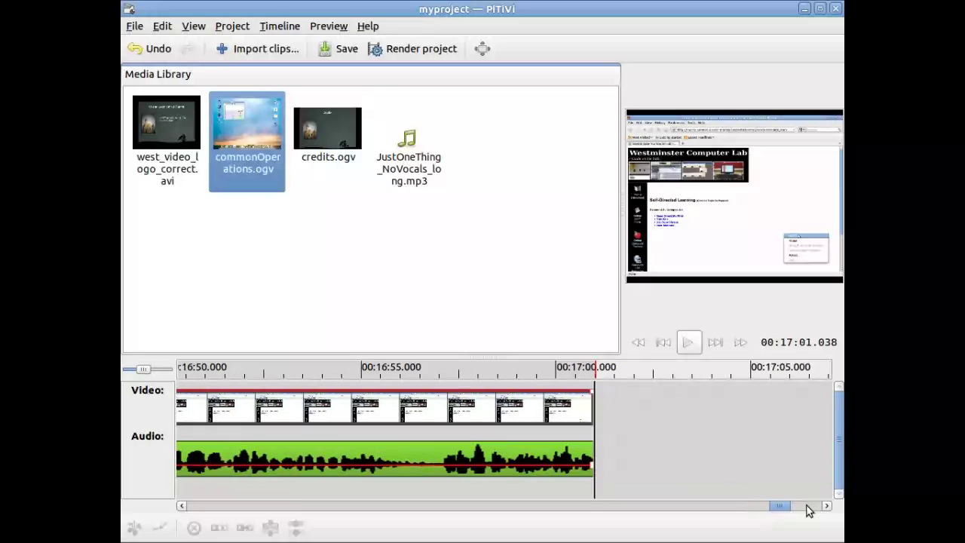
left_click(549, 507)
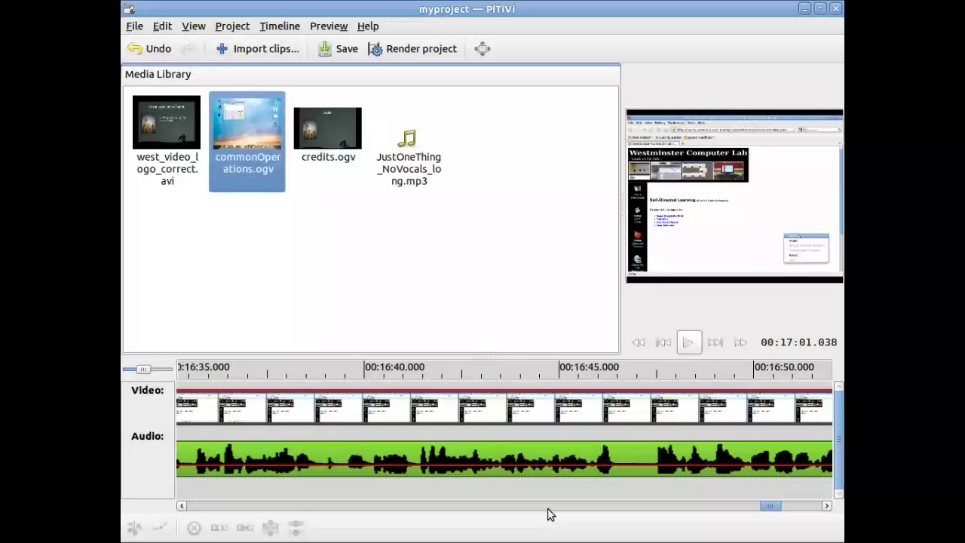
left_click(251, 432)
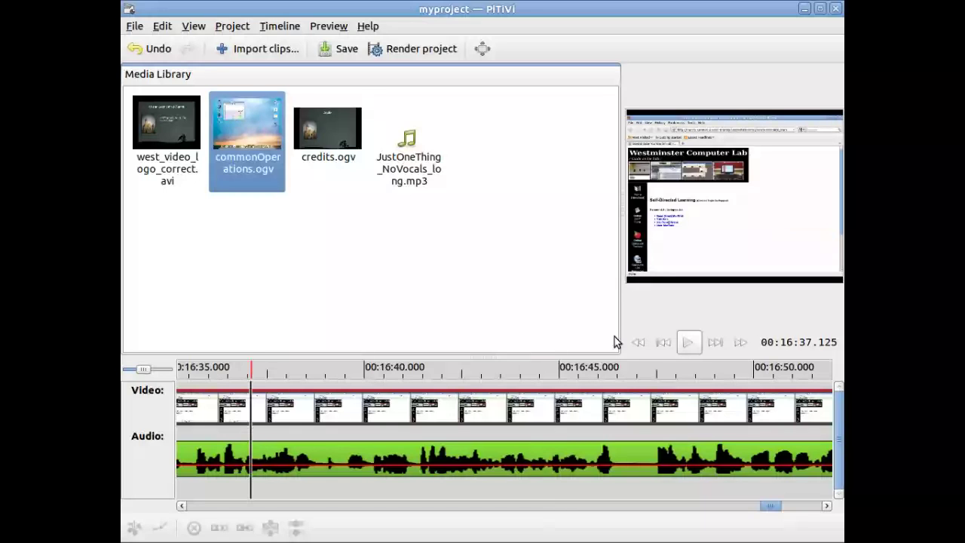
left_click(690, 344)
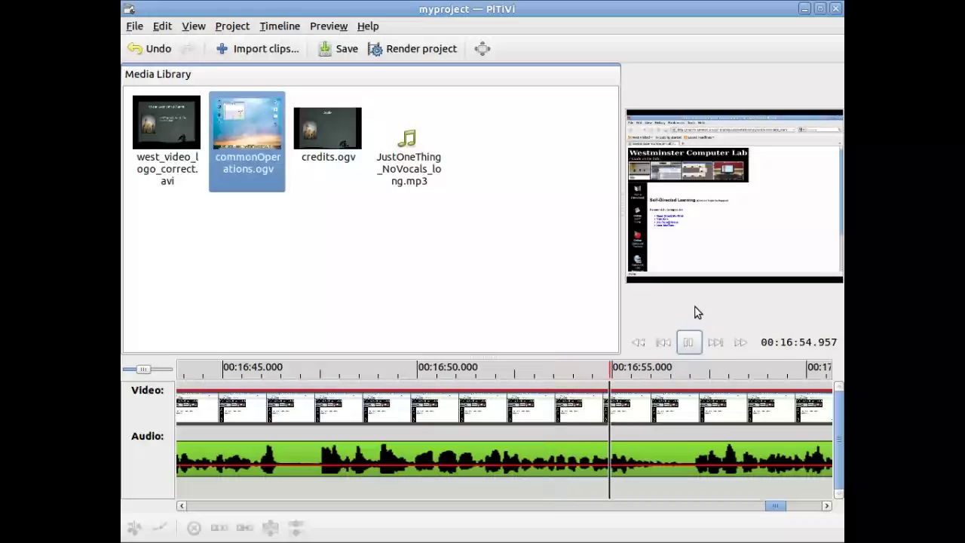
left_click(689, 346)
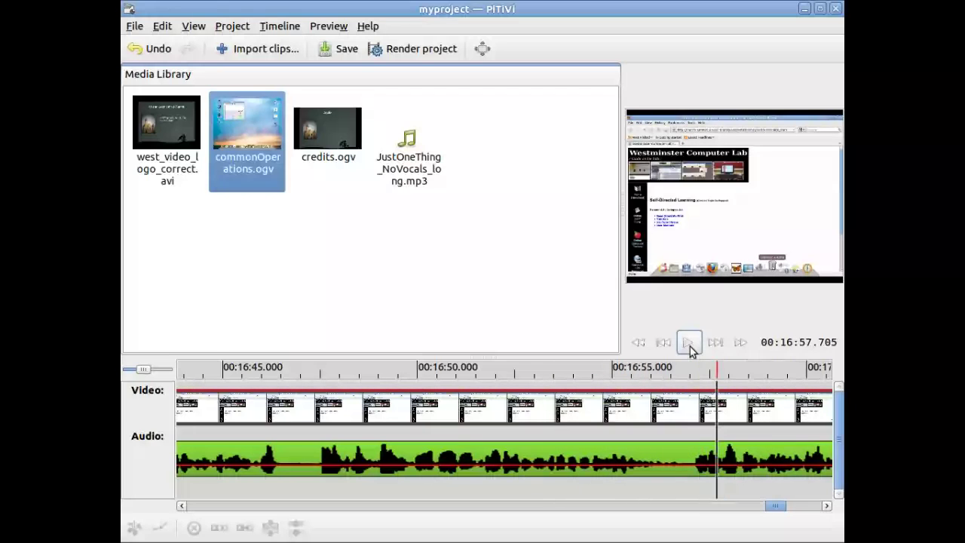
Split commonOperations.ogv at 16:57.115, delete the trailing piece, and jump to the new end.
left_click(693, 419)
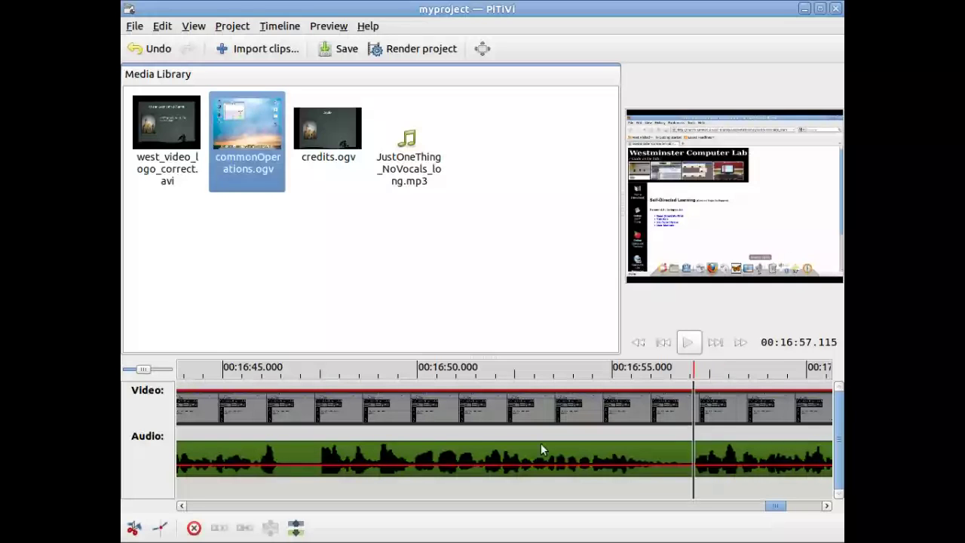
left_click(132, 530)
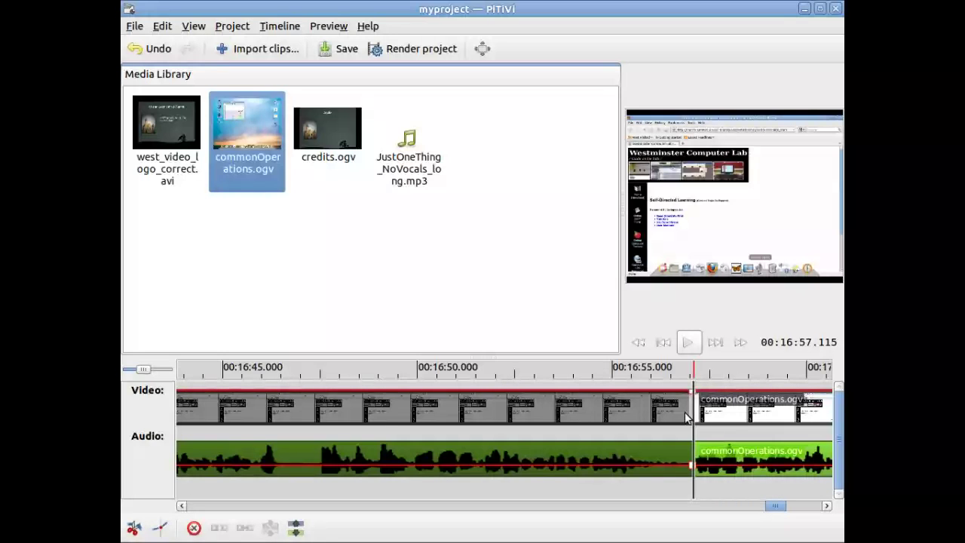
left_click(738, 422)
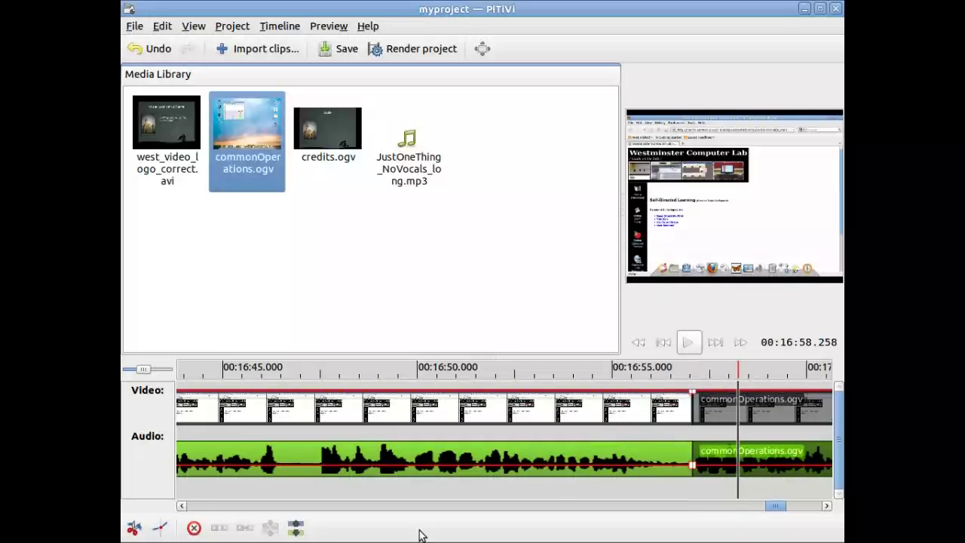
left_click(194, 528)
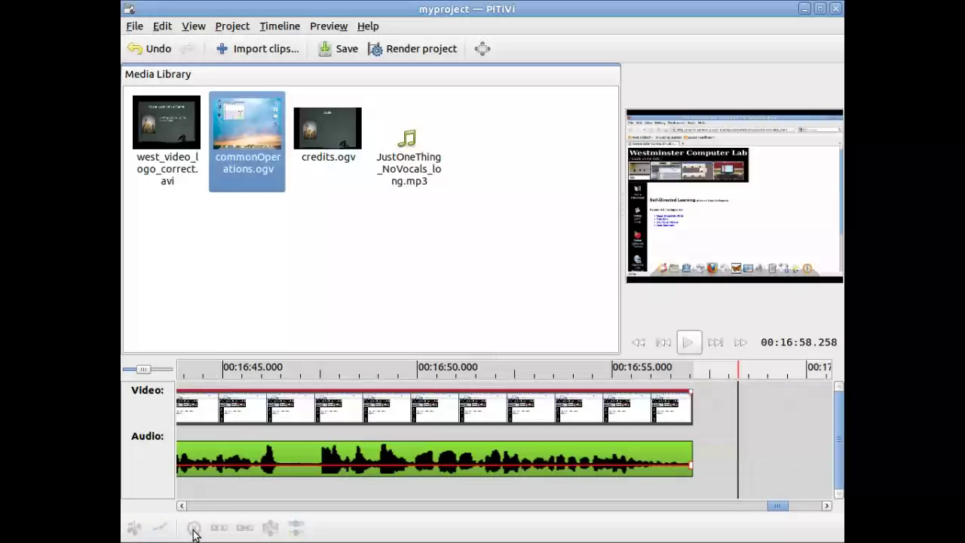
left_click(465, 434)
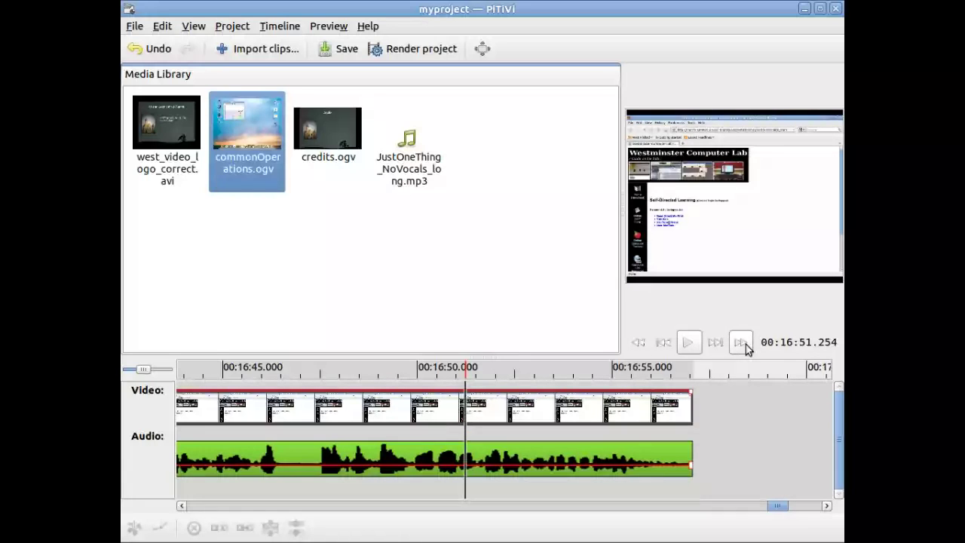
left_click(743, 345)
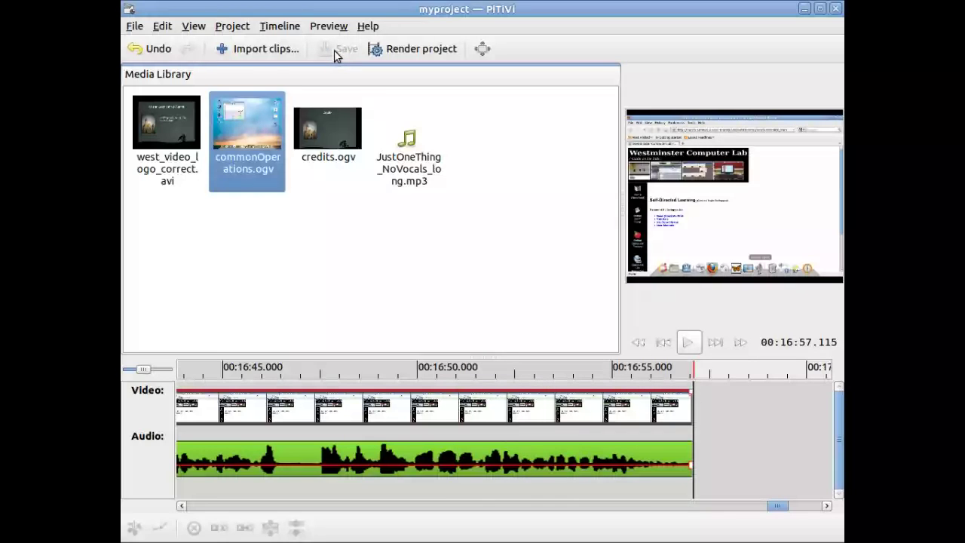
Place credits.ogv on the timeline after commonOperations.ogv.
left_click(332, 132)
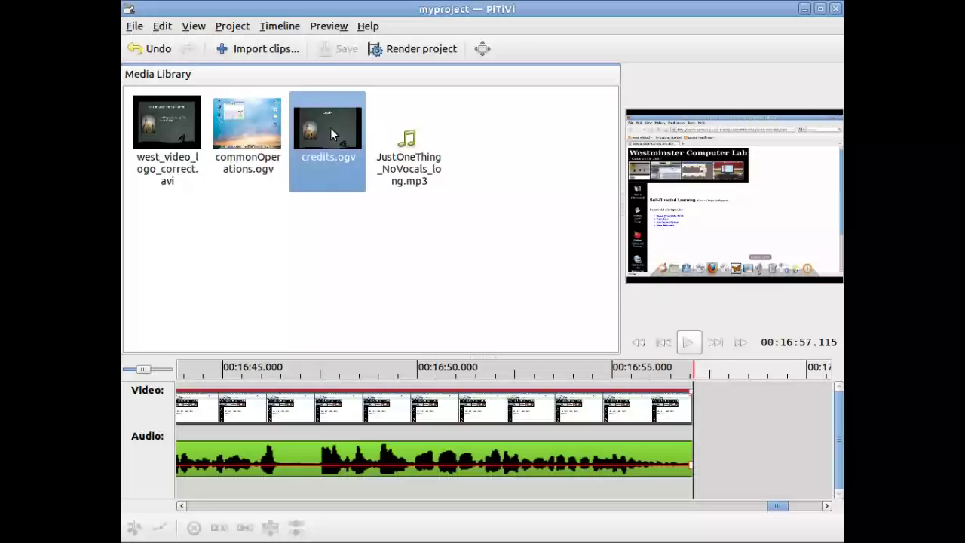
left_click_drag(332, 132, 719, 407)
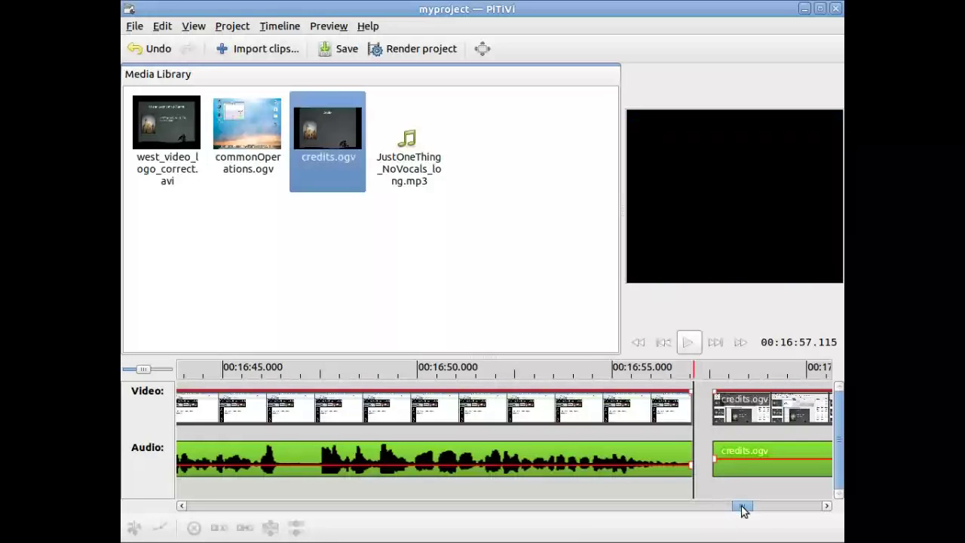
left_click_drag(742, 510, 747, 508)
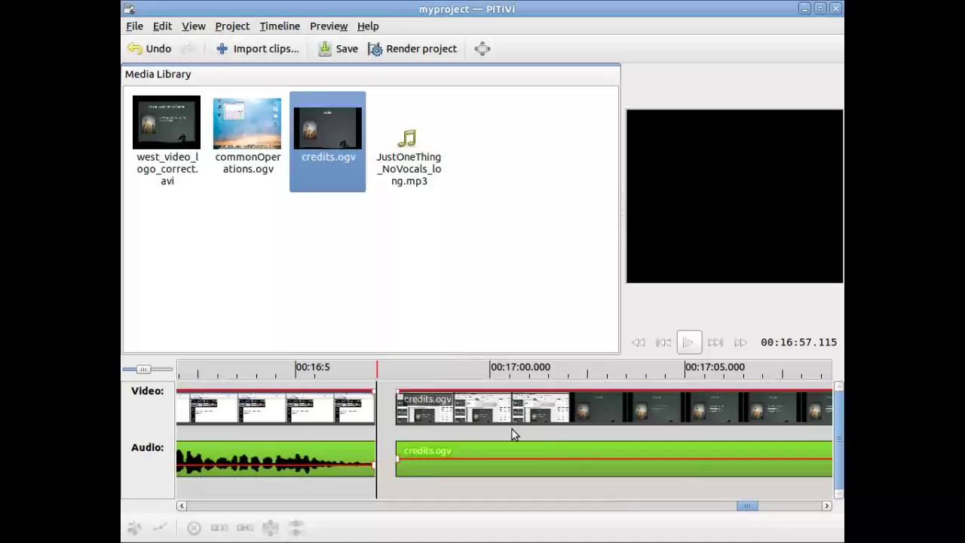
Step the playhead back to 00:17:01.425, where the Credits slide fades in.
left_click(468, 418)
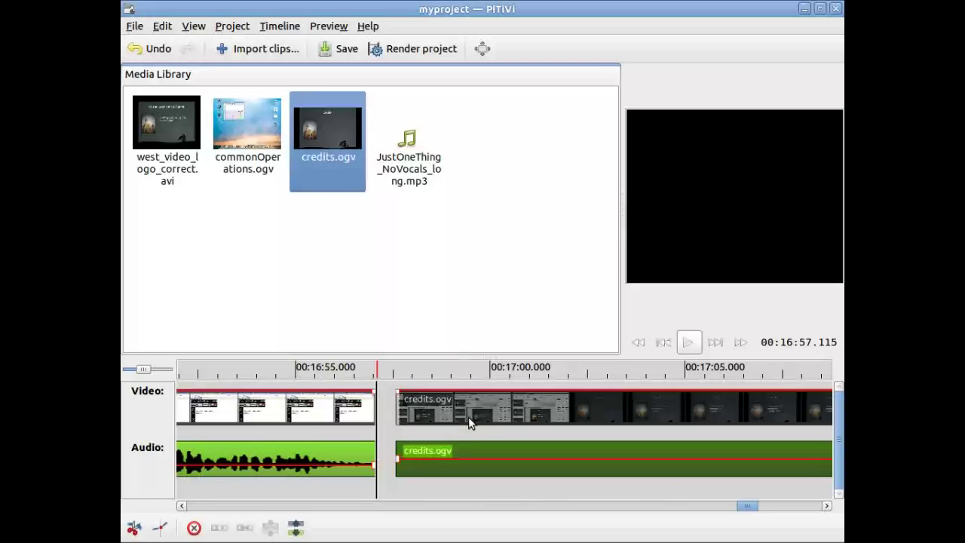
left_click(466, 432)
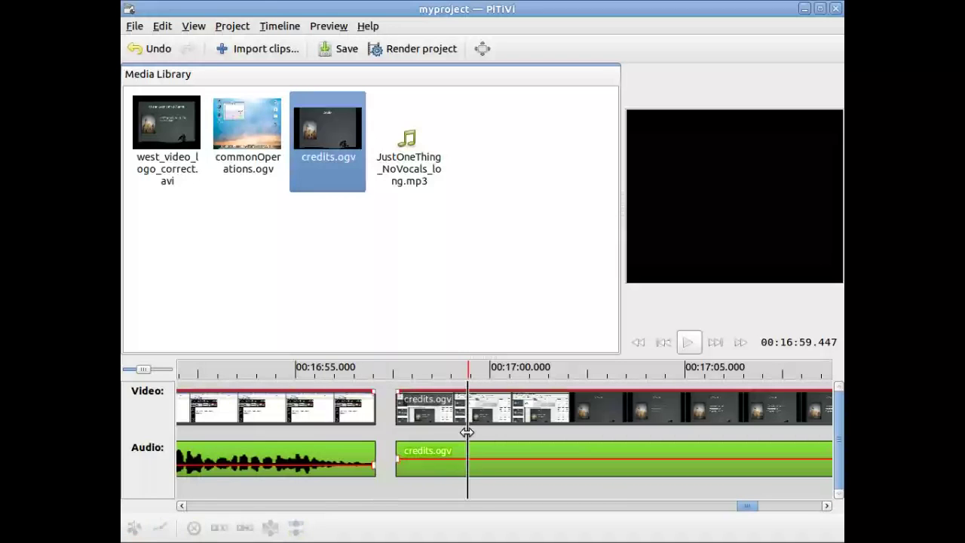
left_click(450, 431)
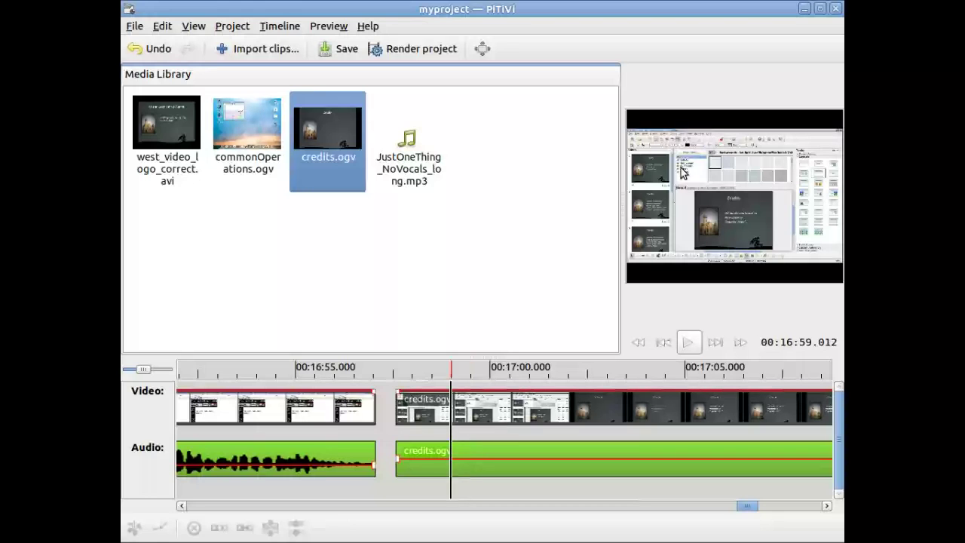
left_click(576, 436)
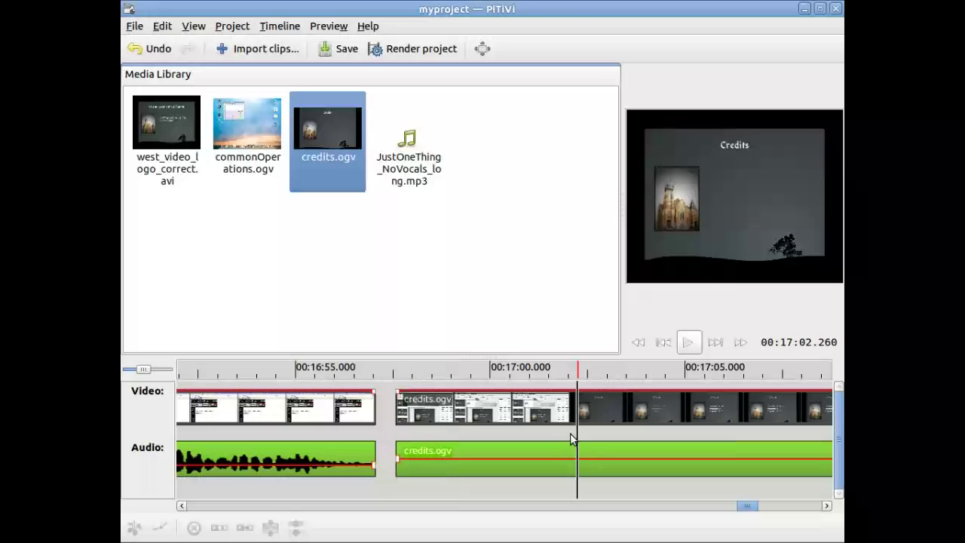
left_click(570, 433)
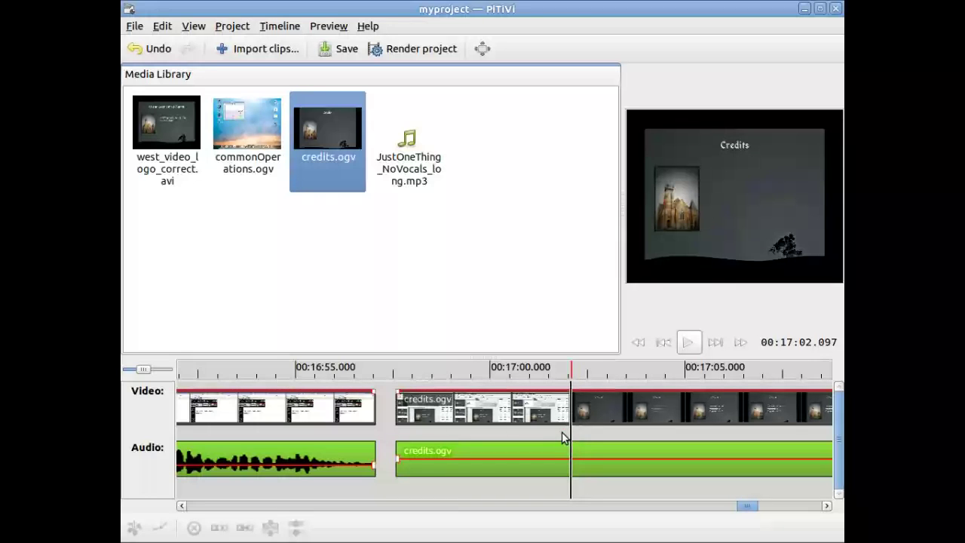
left_click(561, 433)
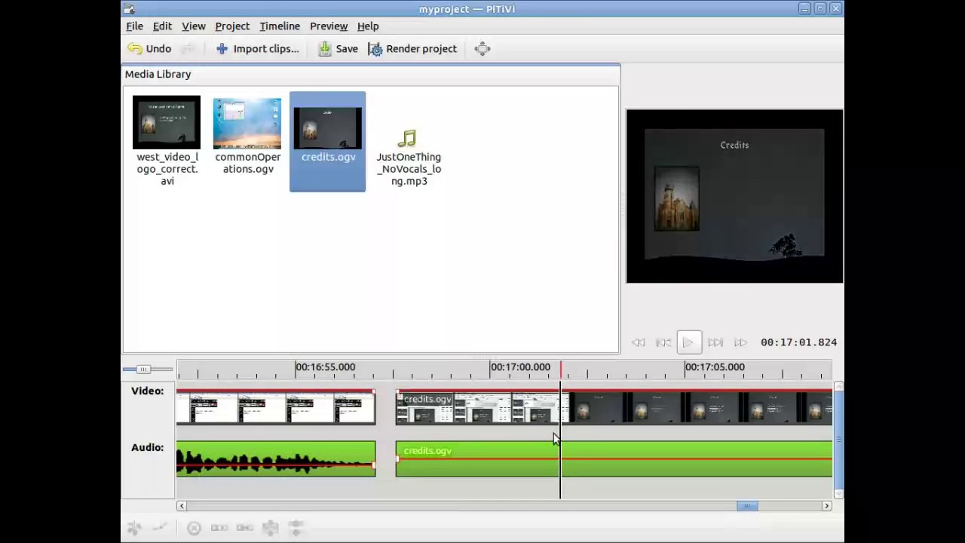
left_click(553, 434)
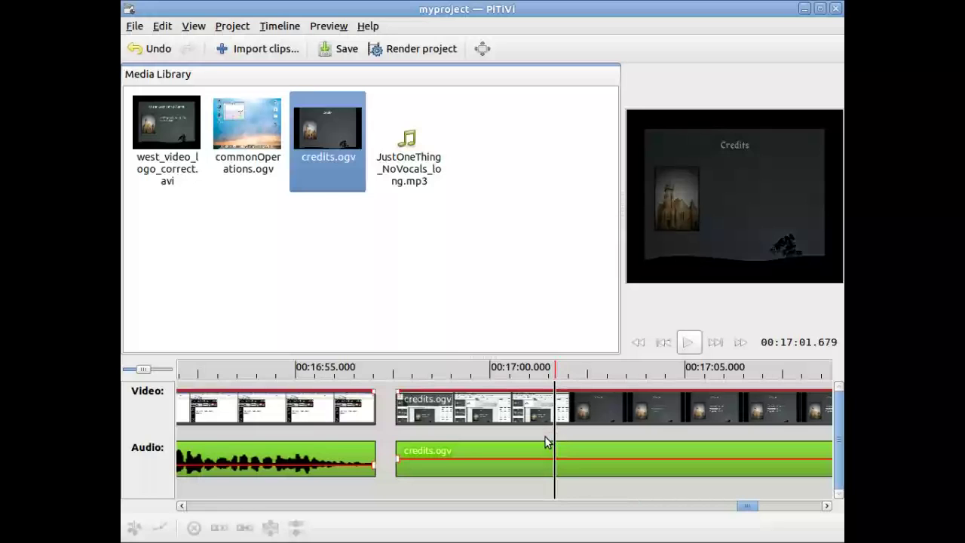
left_click(545, 436)
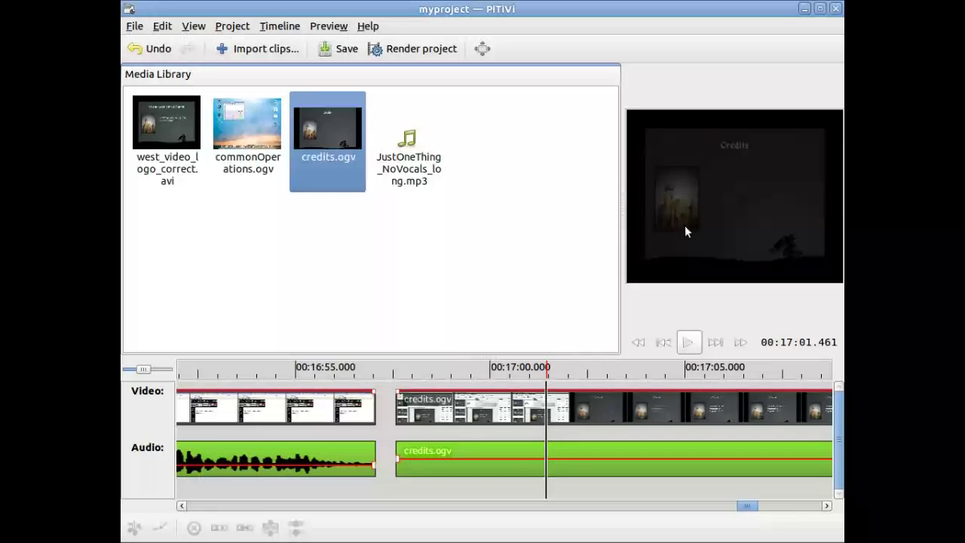
left_click(544, 416)
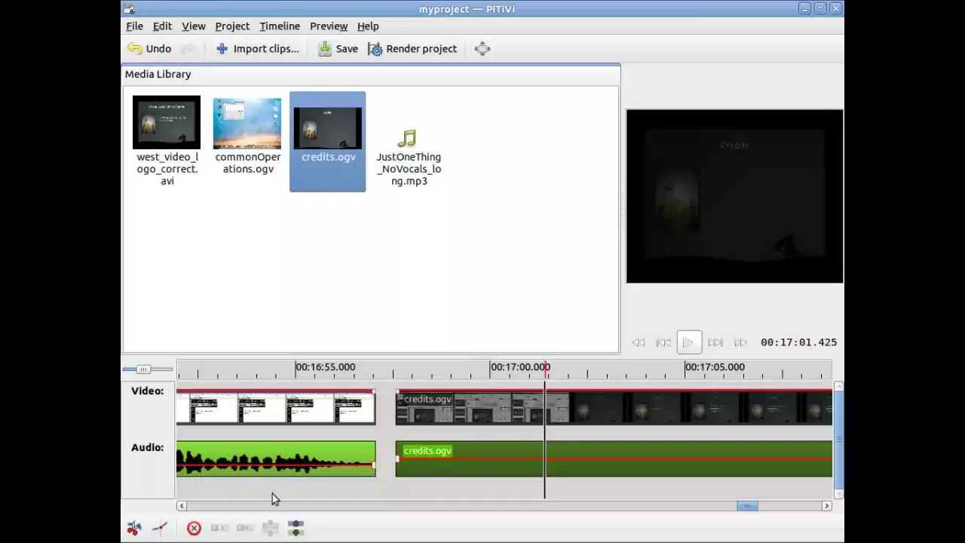
Split credits.ogv at about 00:17:01.4 and delete the part before it.
left_click(134, 529)
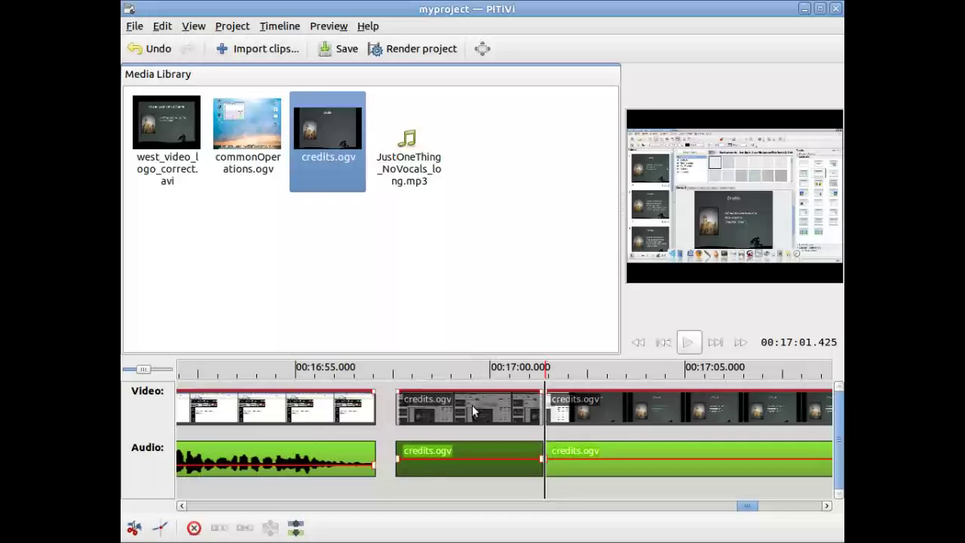
left_click(476, 407)
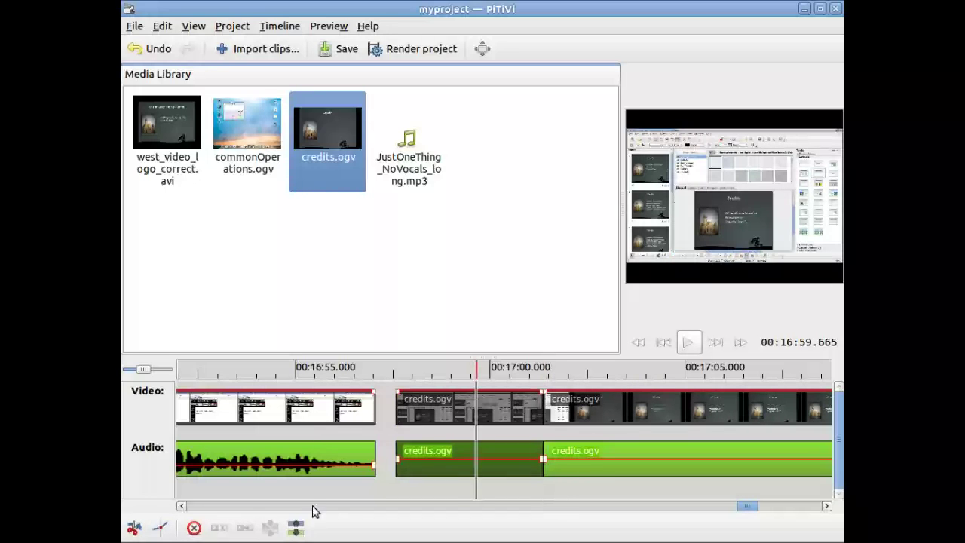
left_click(193, 528)
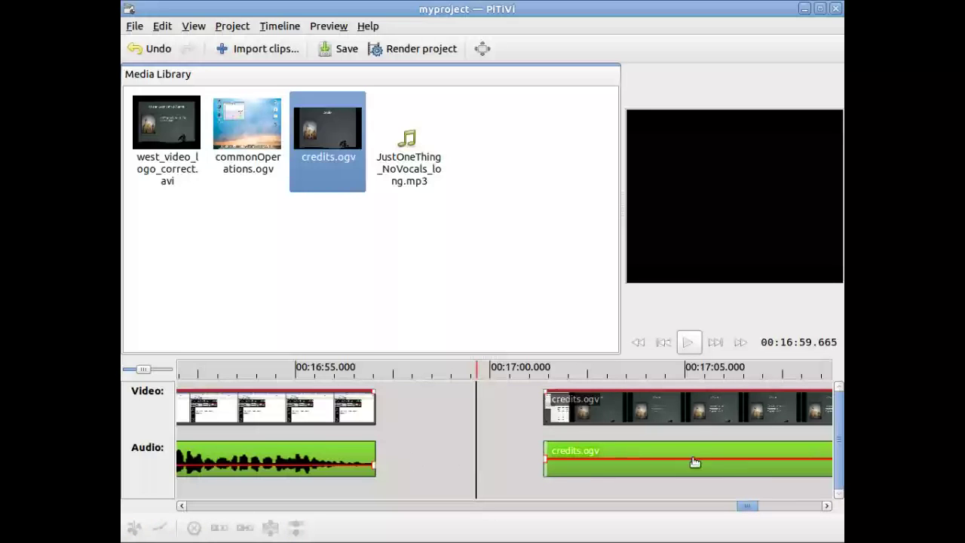
Scroll to the end of credits.ogv and set the playhead at 00:18:00.298.
scroll(811, 506, "down", 3)
scroll(812, 512, "down", 6)
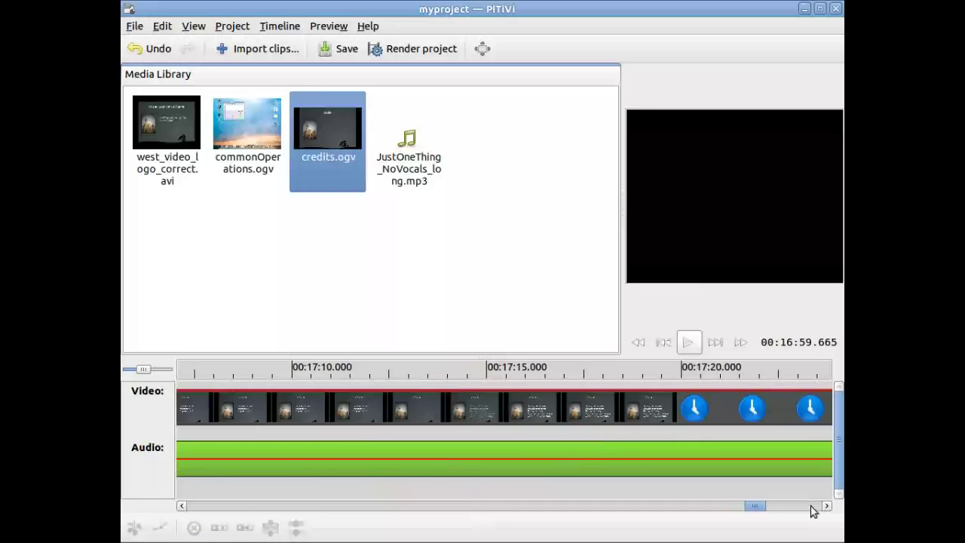
scroll(811, 511, "down", 3)
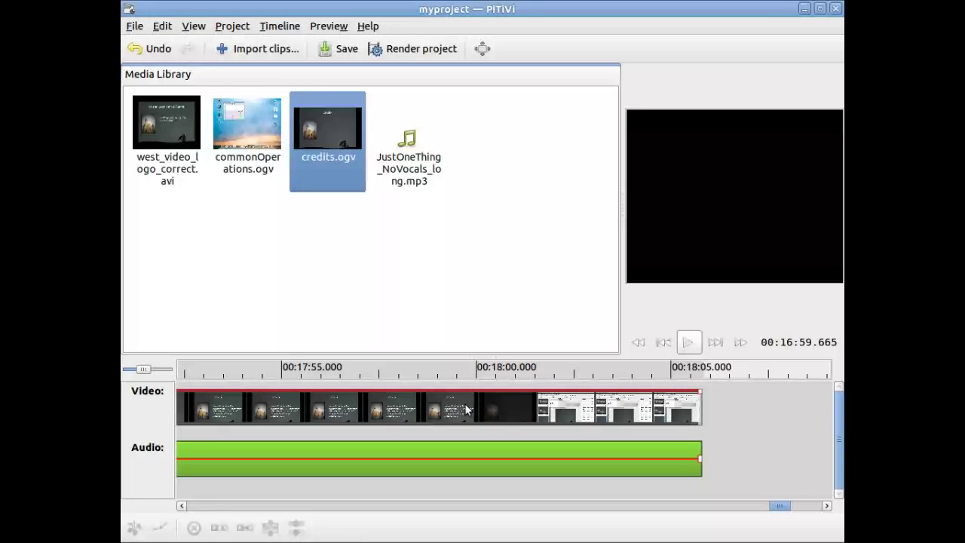
left_click(513, 408)
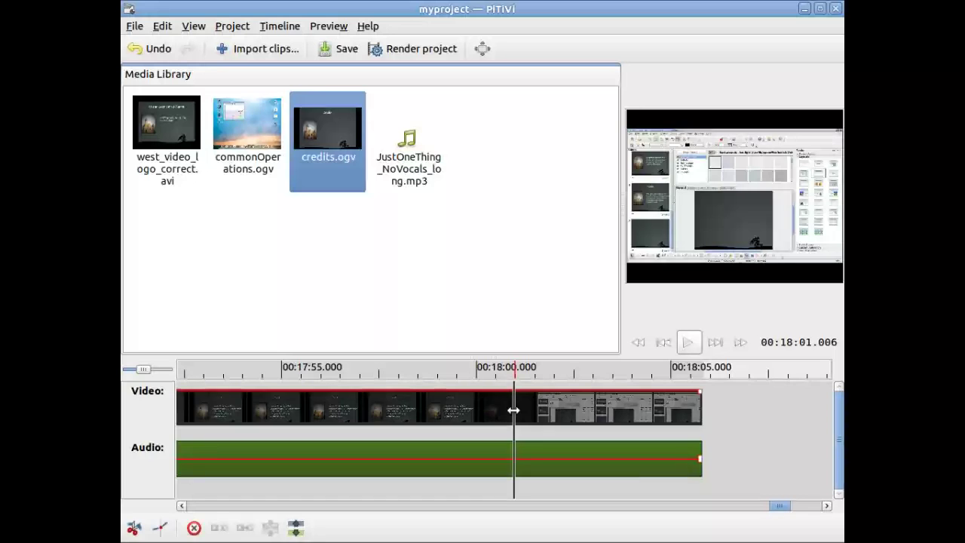
left_click(501, 408)
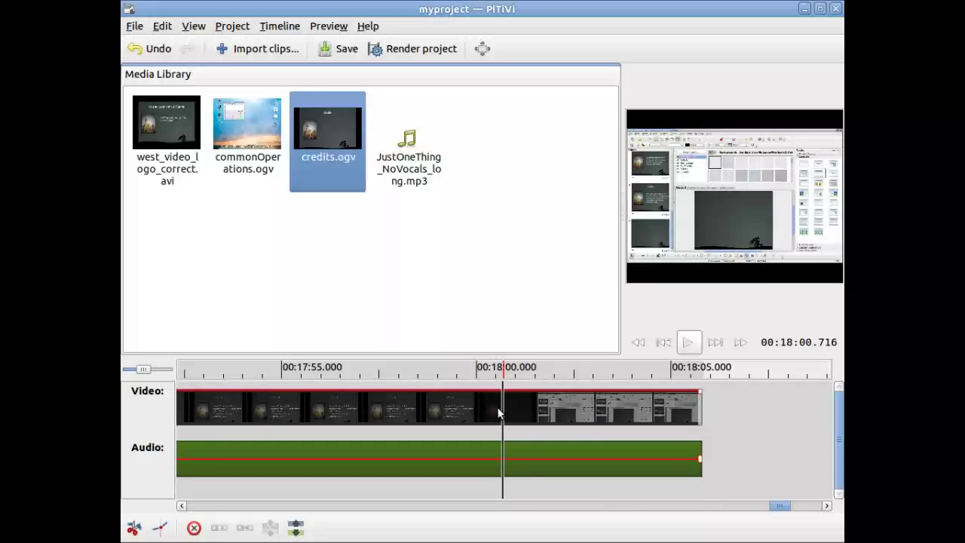
left_click(495, 412)
left_click(486, 413)
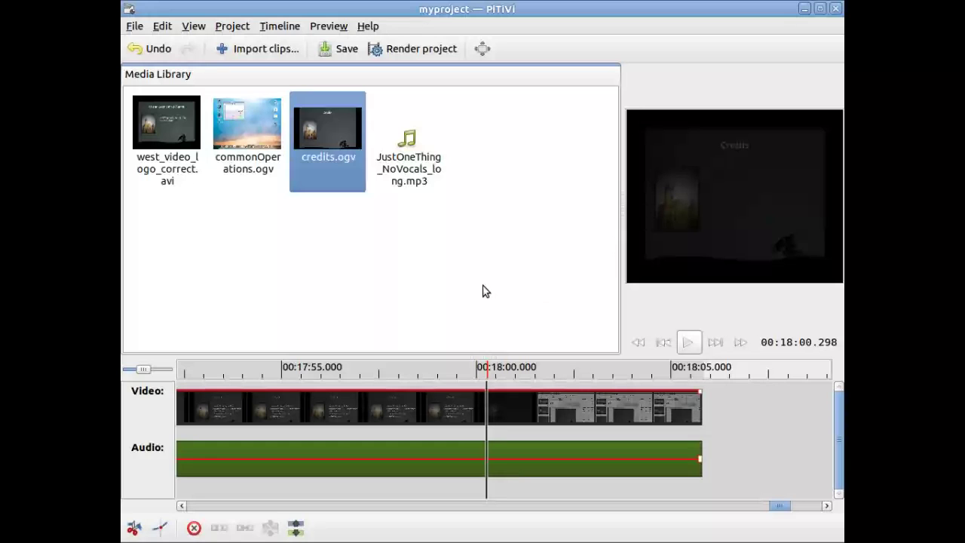
Split credits.ogv at 00:18:00.298 and delete the trailing piece.
left_click(134, 531)
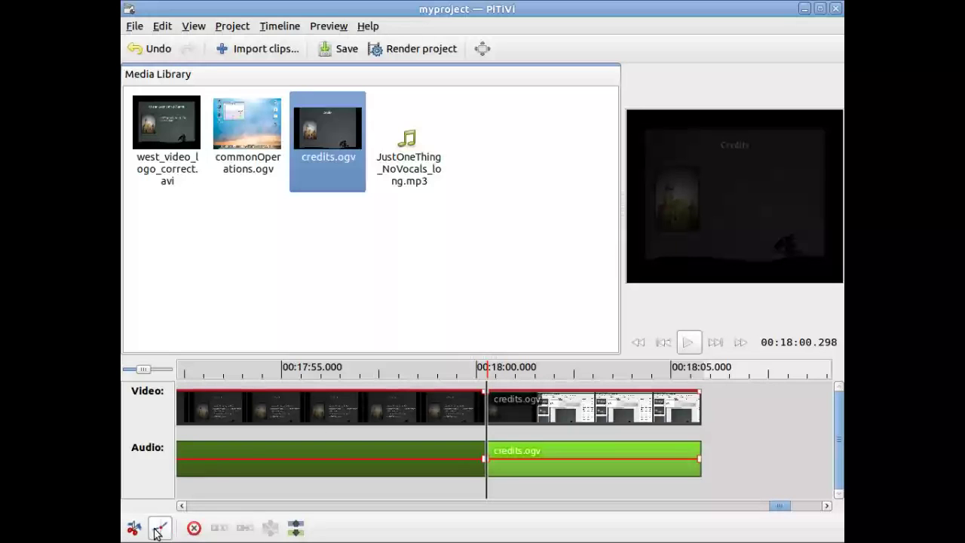
left_click(571, 409)
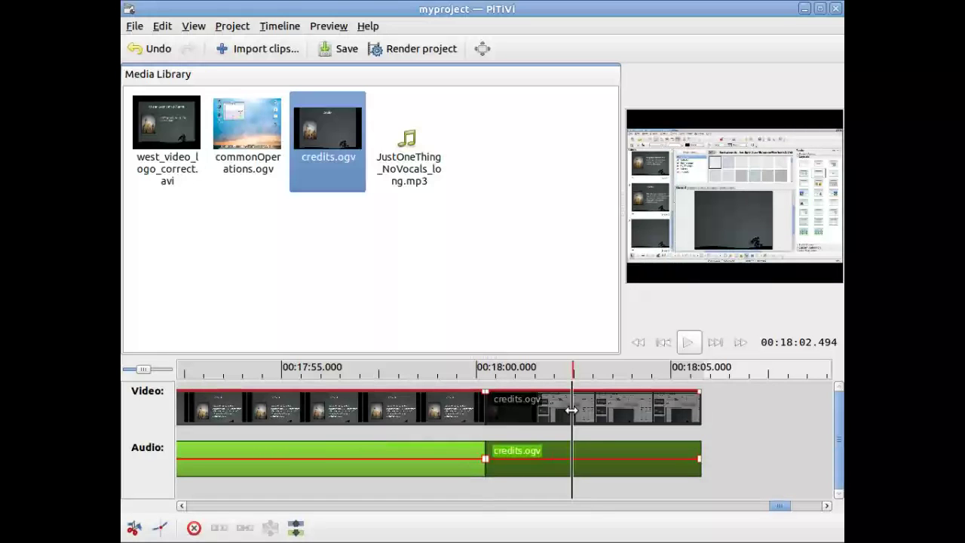
mouse_move(219, 532)
left_click(219, 515)
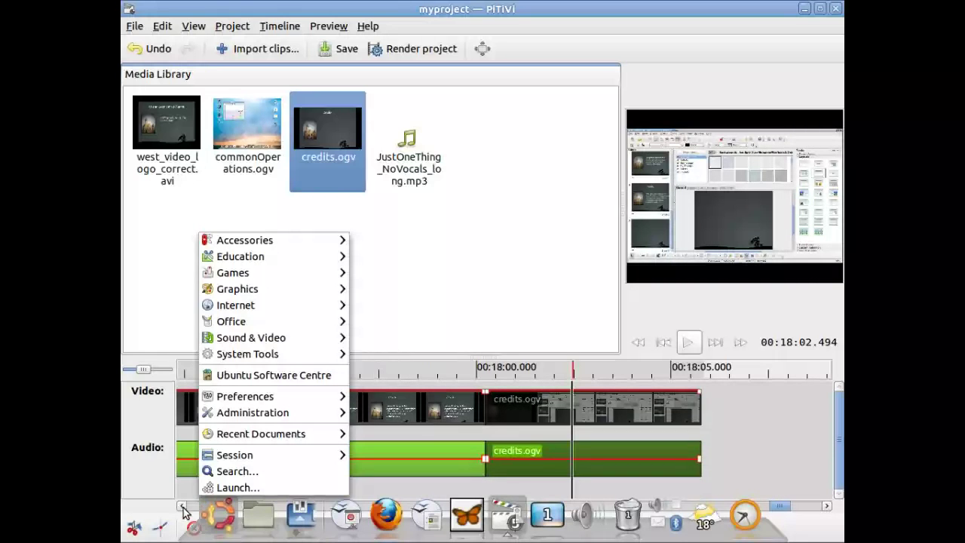
left_click(146, 477)
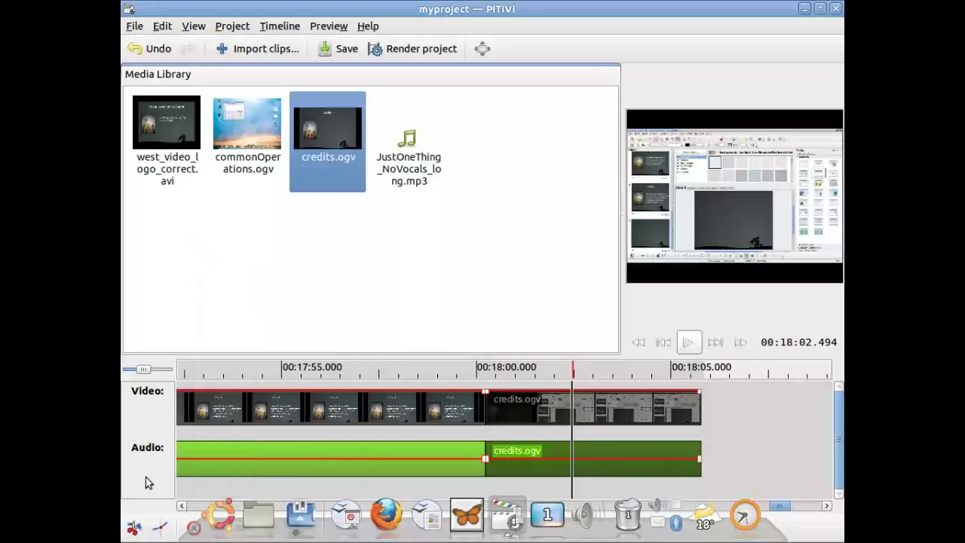
left_click(193, 528)
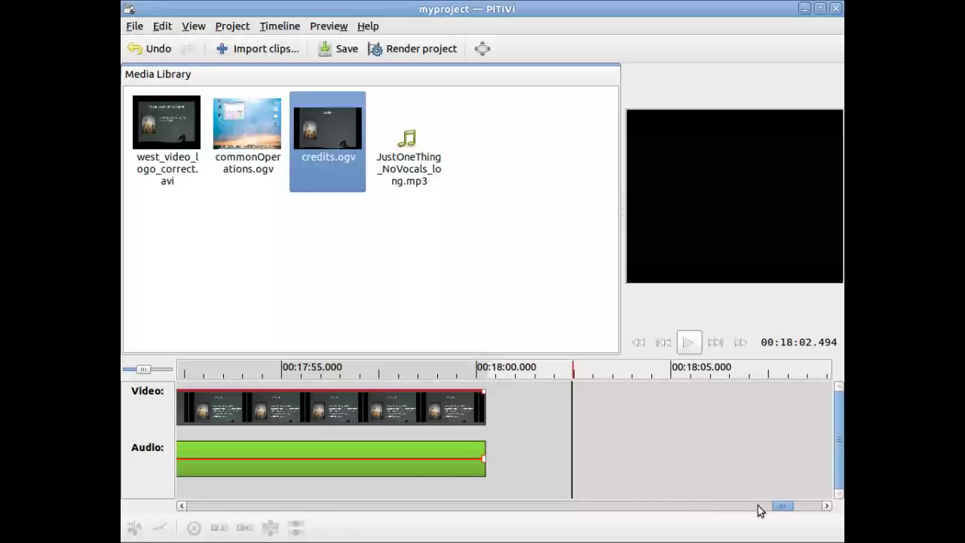
left_click_drag(780, 510, 743, 513)
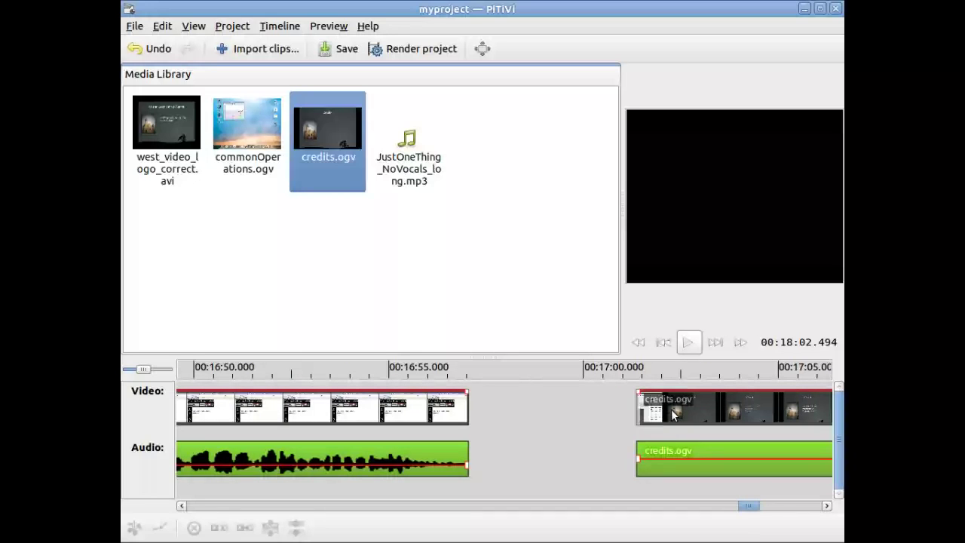
Slide the trimmed credits.ogv clip left until it butts against the end of the preceding clip.
left_click(628, 415)
left_click_drag(627, 413, 505, 409)
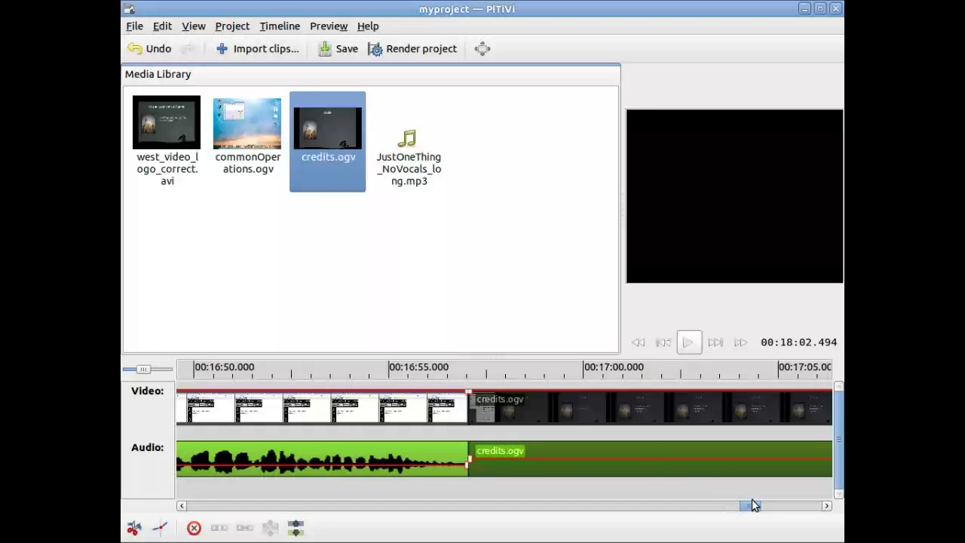
left_click_drag(752, 505, 194, 505)
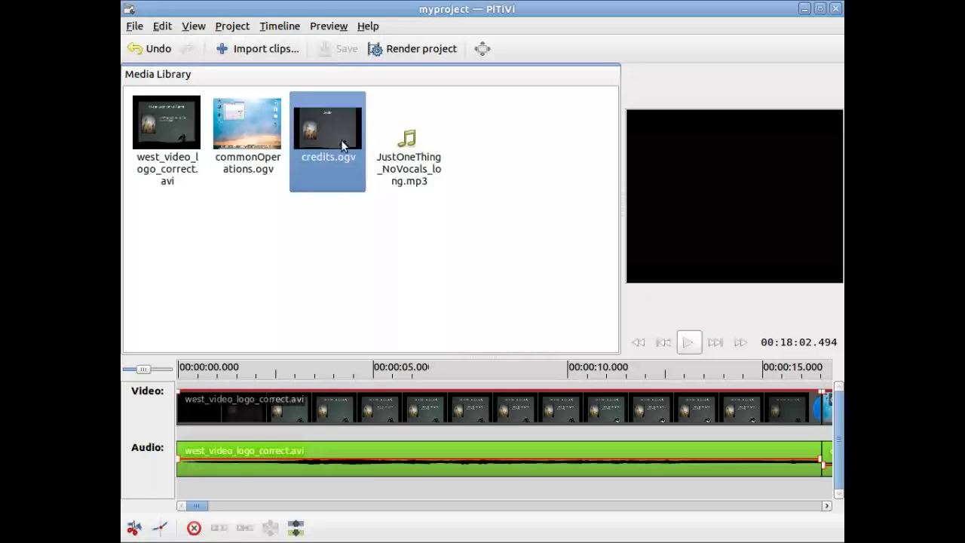
Drop JustOneThing_NoVocals_long.mp3 from the Media Library onto a new audio layer near 15 s.
left_click_drag(198, 506, 210, 510)
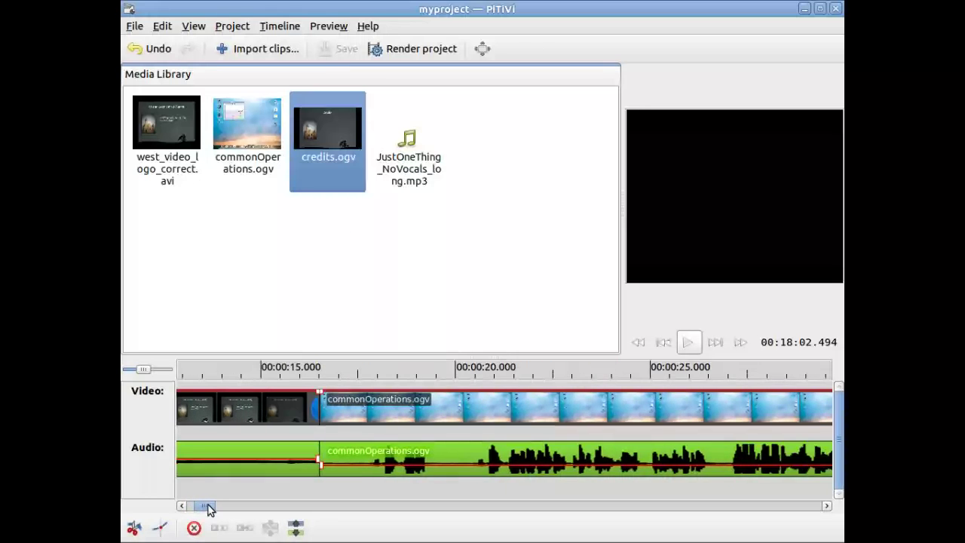
left_click(411, 160)
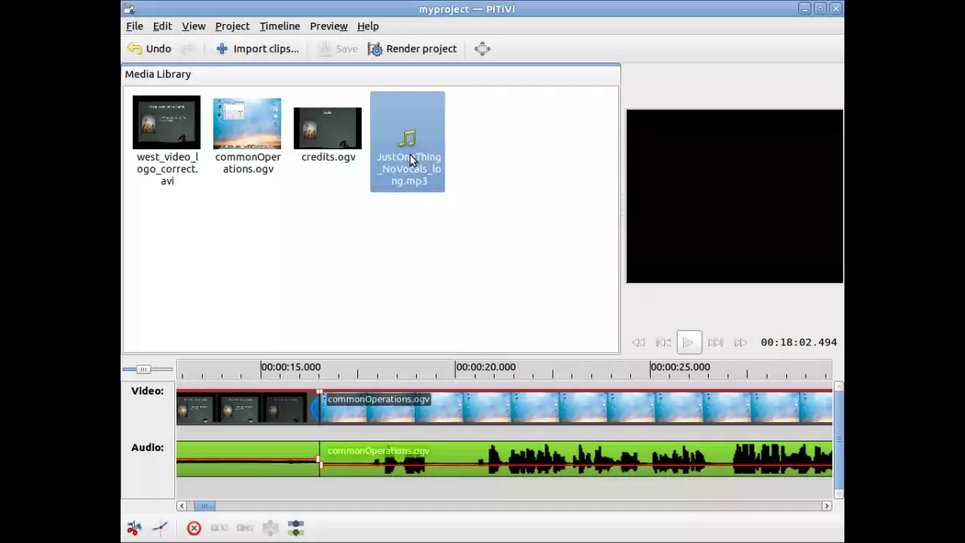
left_click_drag(409, 153, 296, 432)
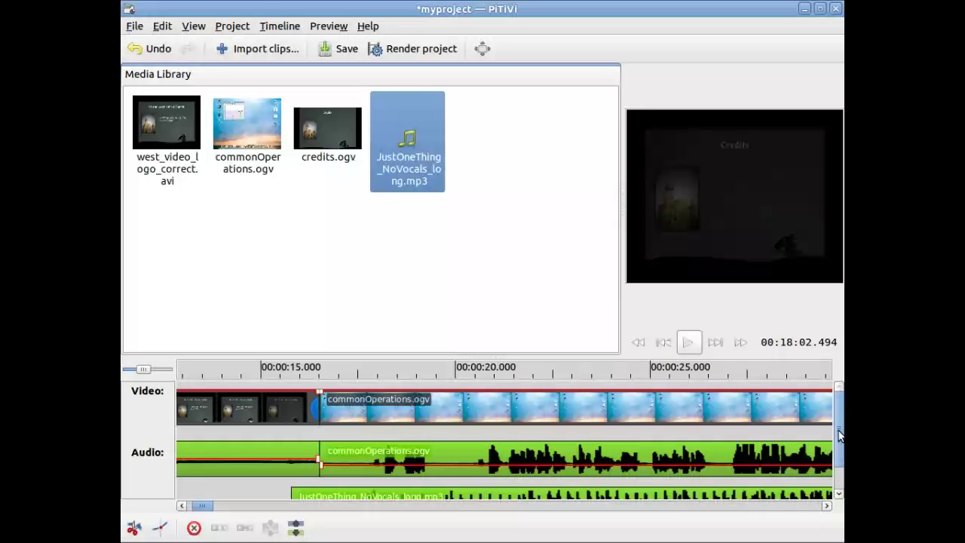
left_click_drag(834, 430, 839, 450)
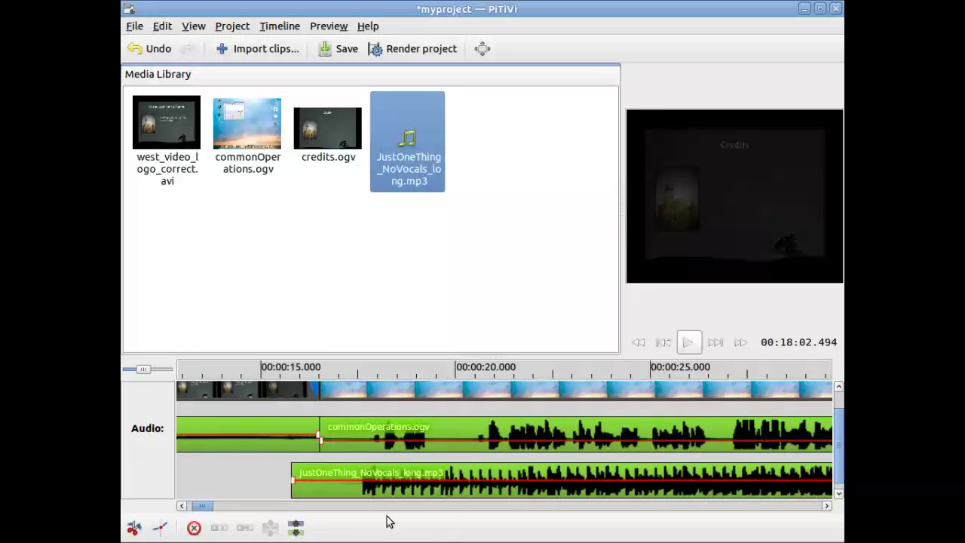
Start the music clip slightly earlier, drag its volume line to the lowest level, and save.
left_click_drag(338, 472, 295, 471)
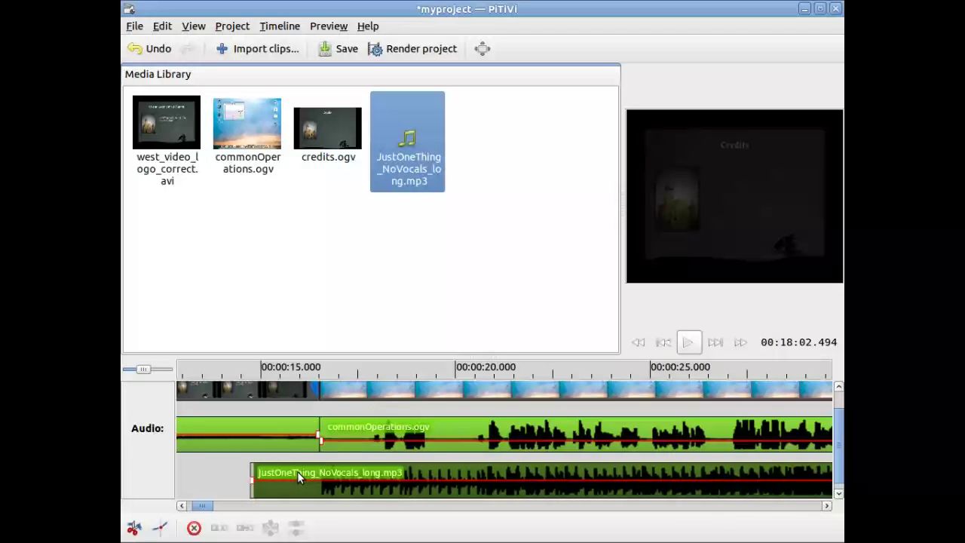
left_click(236, 481)
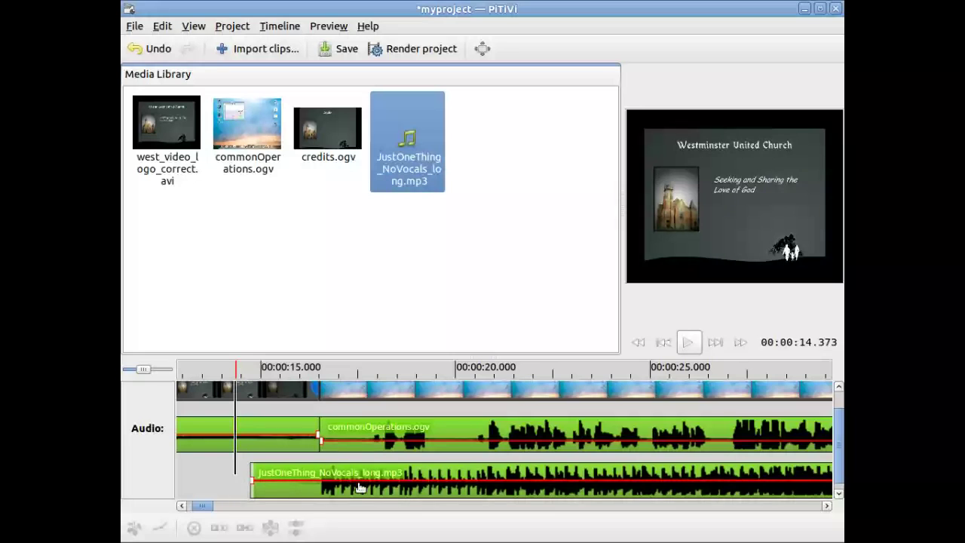
left_click_drag(358, 480, 360, 498)
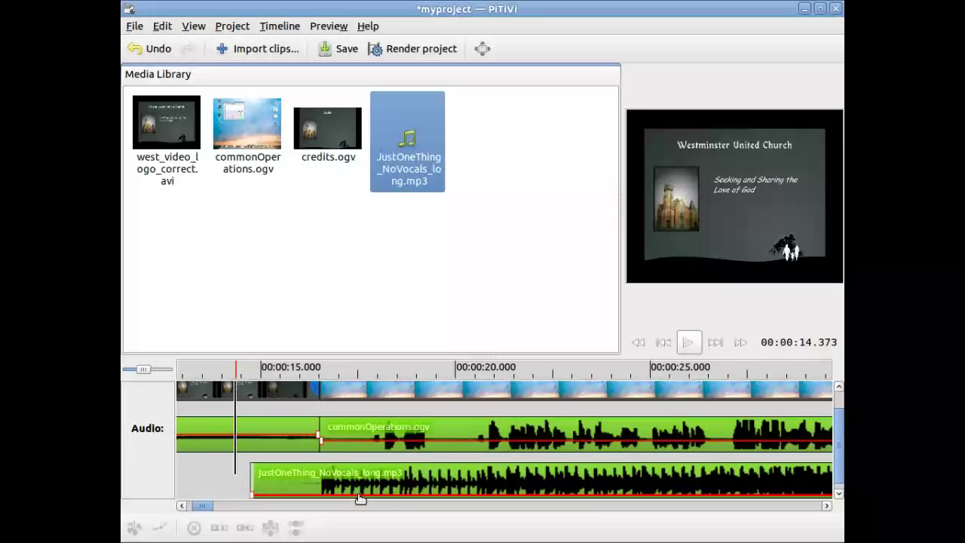
left_click(306, 403)
left_click(341, 55)
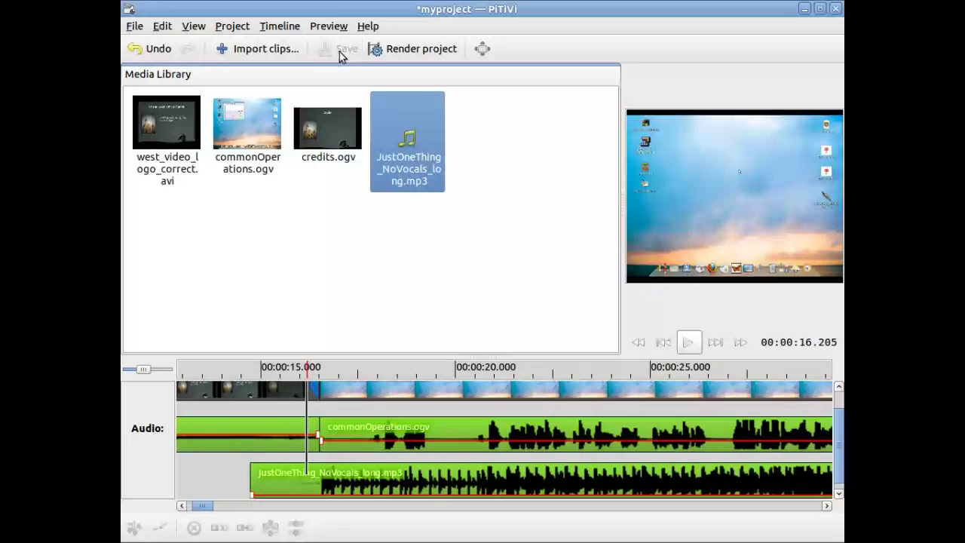
Preview the music's start, save again, and jump to the project end at 00:23:04.998.
left_click(688, 342)
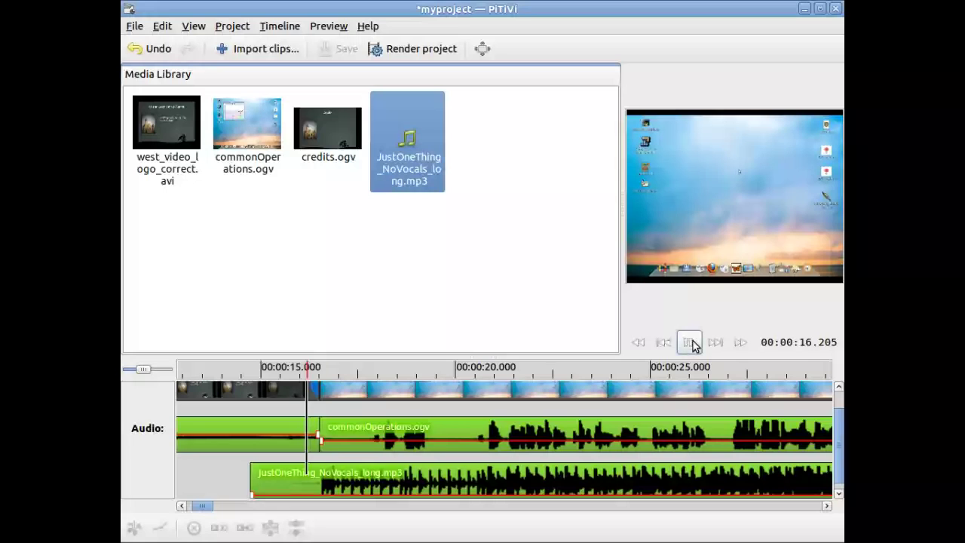
left_click(450, 497)
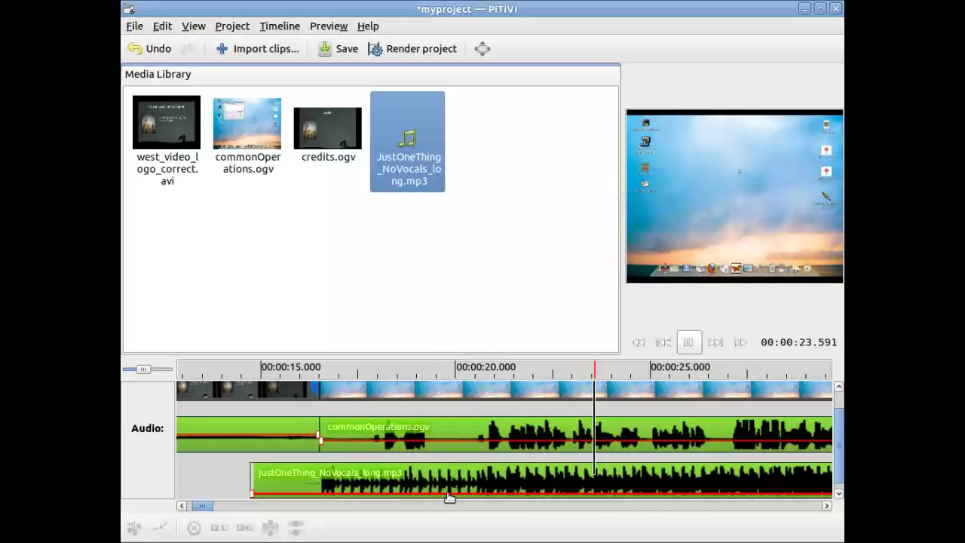
left_click(696, 345)
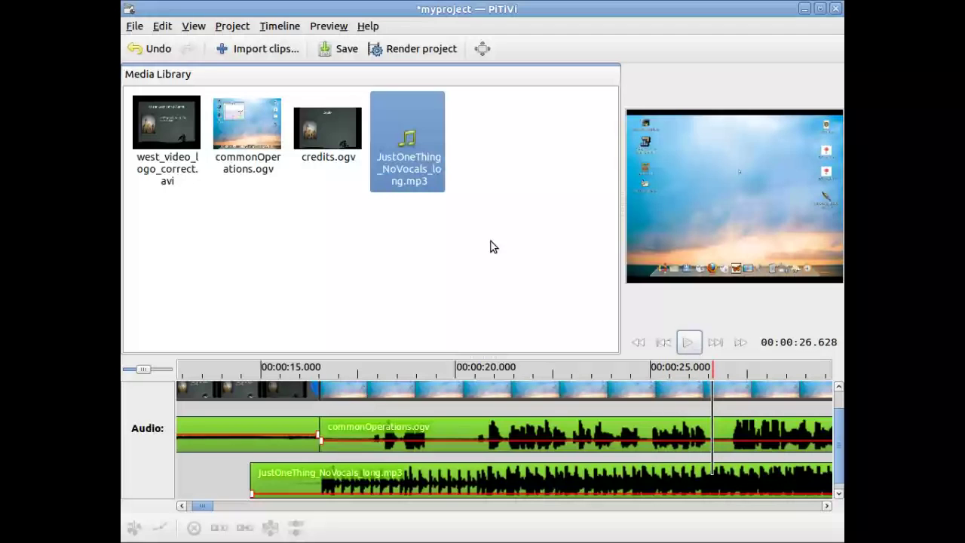
left_click(334, 49)
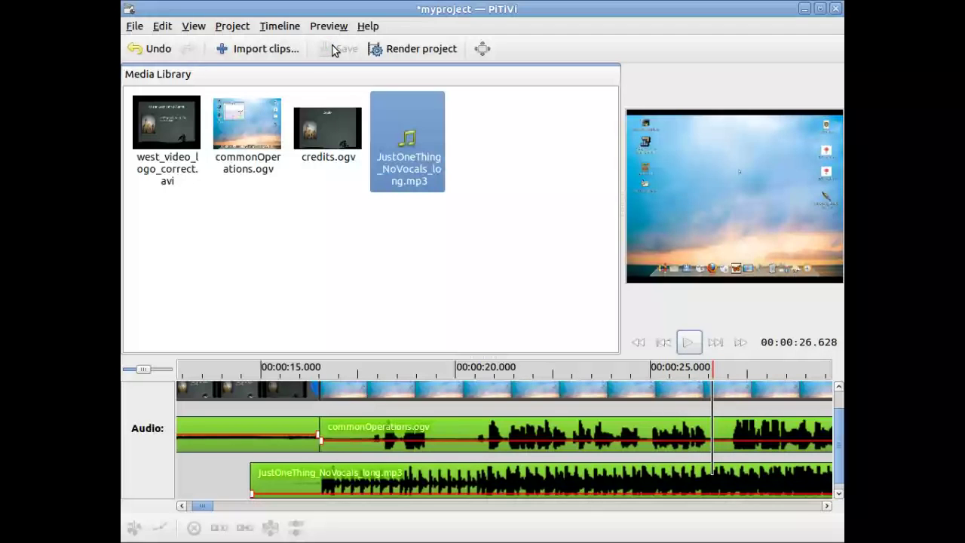
left_click(742, 341)
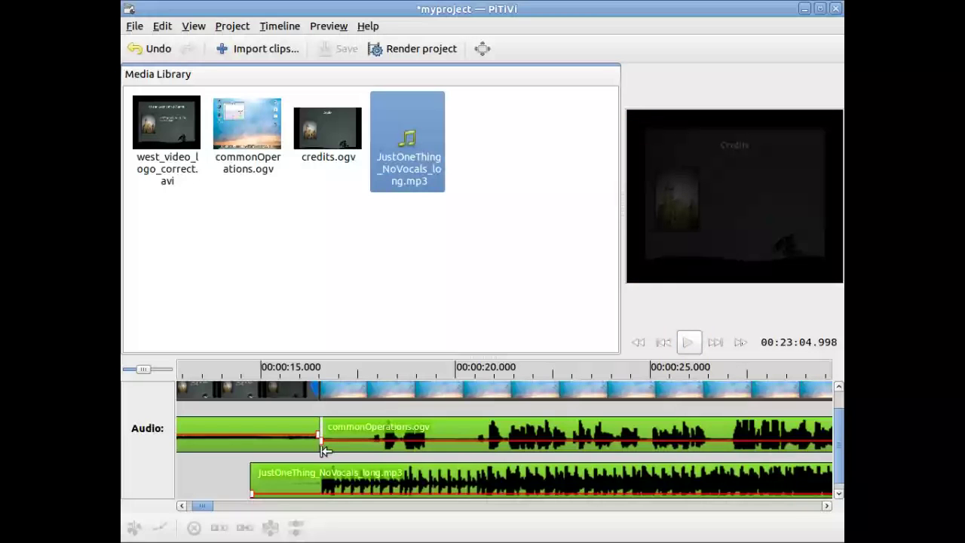
Scroll the timeline to the credits and set the playhead to 00:17:44.462 on the Credits slide.
left_click_drag(203, 509, 656, 512)
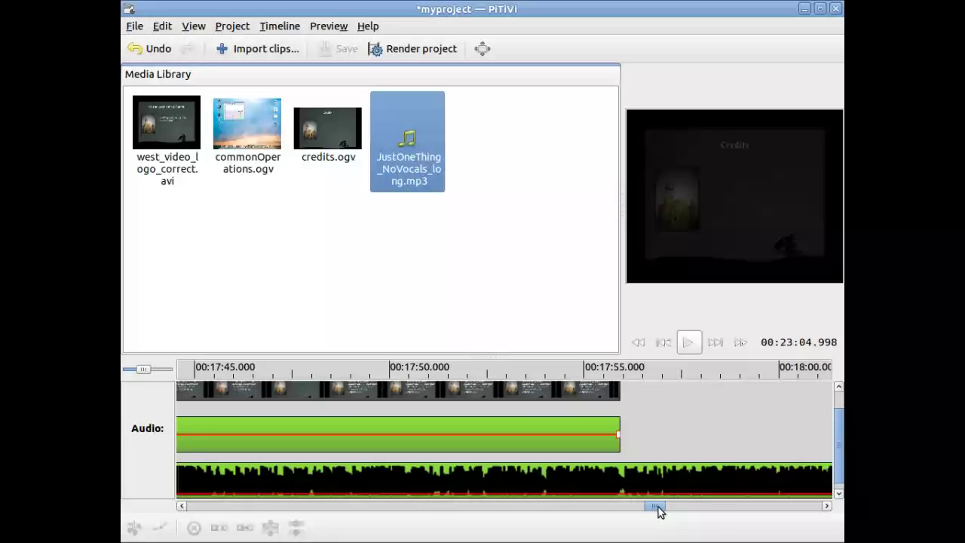
scroll(657, 509, "left", 2)
scroll(656, 509, "left", 2)
scroll(658, 513, "right", 2)
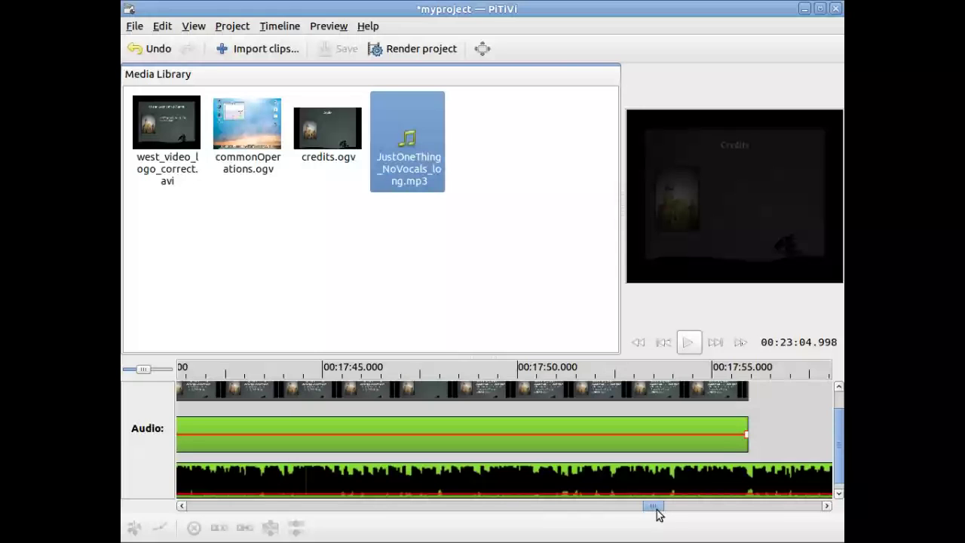
left_click(299, 411)
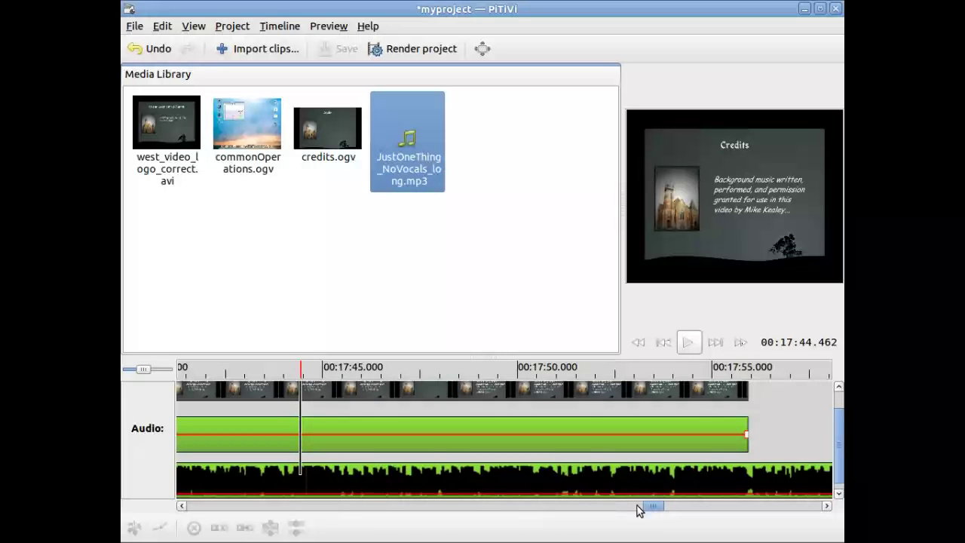
Move the playhead back toward the start of the credits clip.
left_click_drag(655, 508, 653, 511)
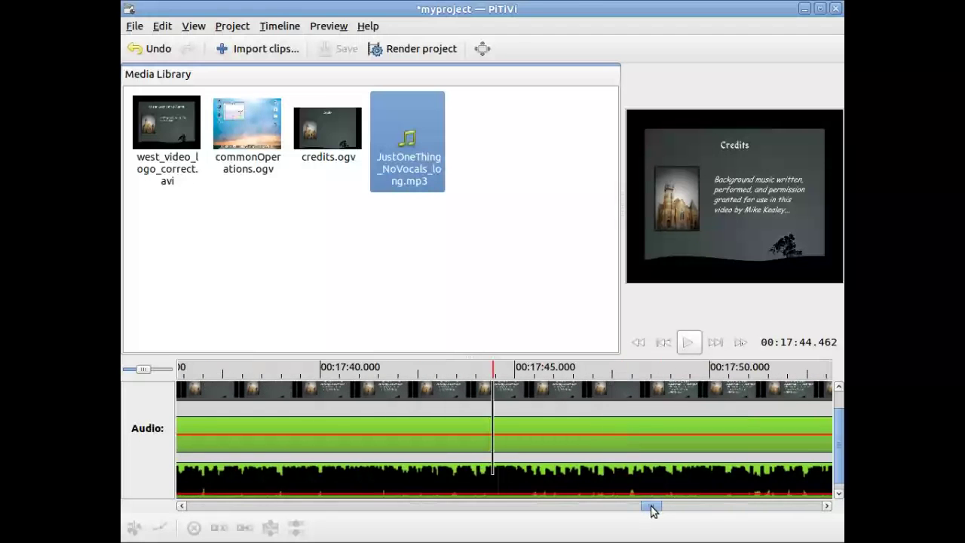
left_click(305, 408)
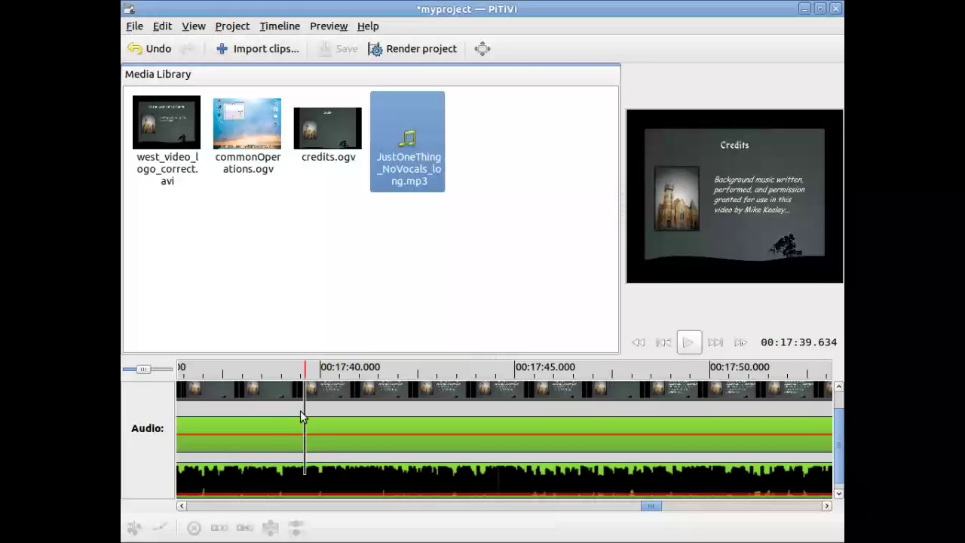
left_click(300, 411)
left_click(298, 409)
left_click(295, 410)
left_click(290, 410)
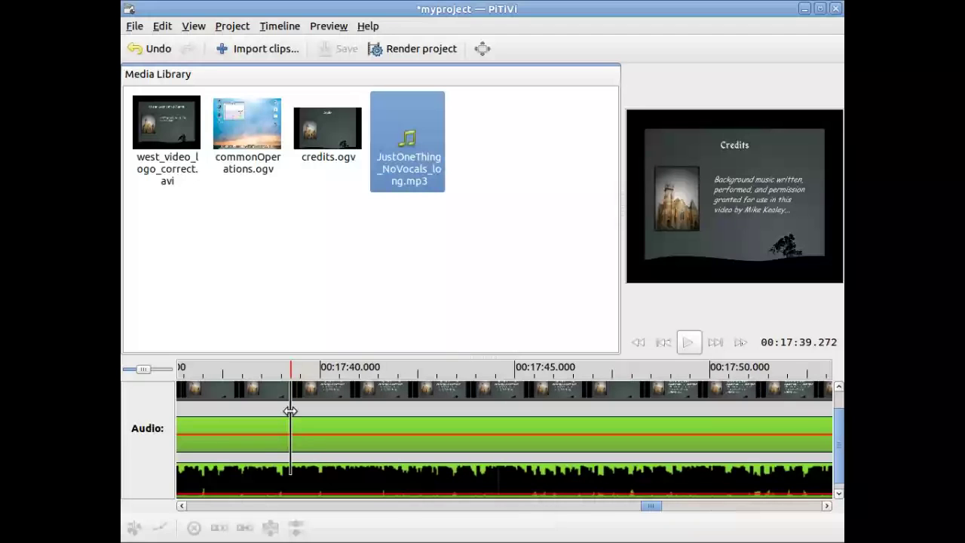
left_click(285, 408)
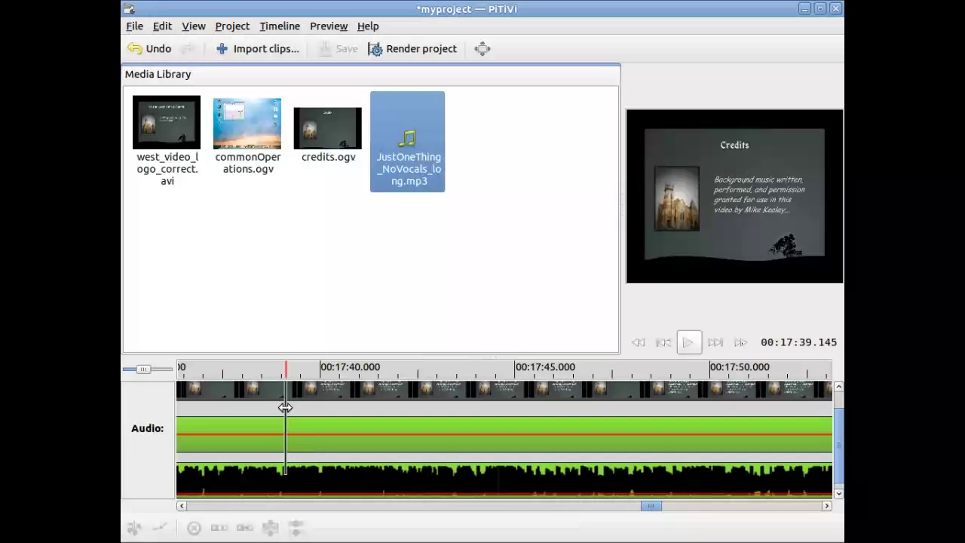
Add a volume keyframe on the music at the credits' first frame, about 17:39.
left_click(284, 486)
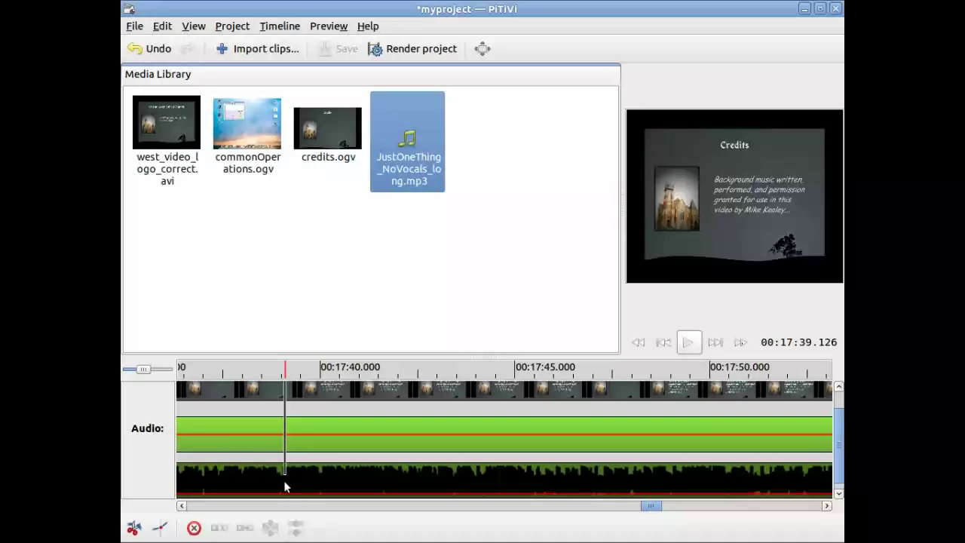
left_click(286, 482)
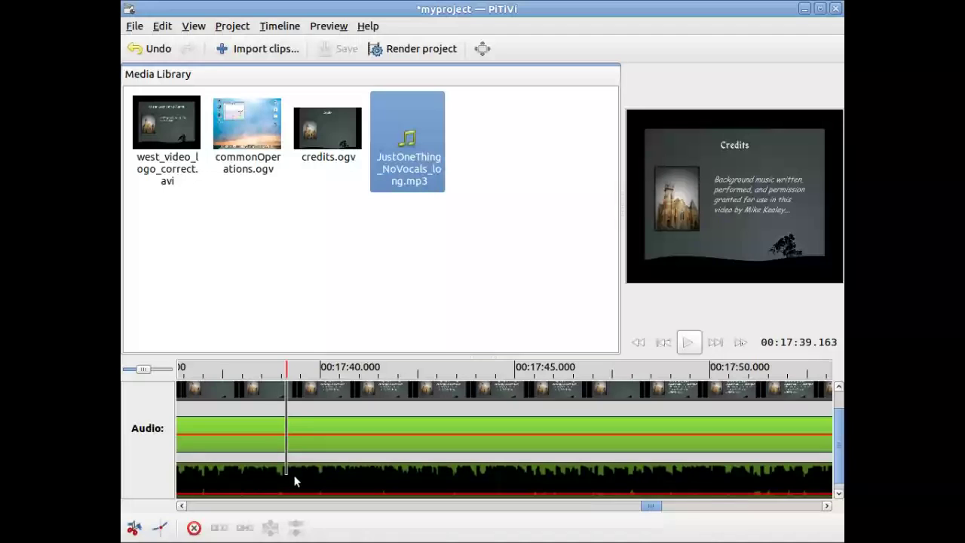
left_click(294, 480)
left_click(288, 482)
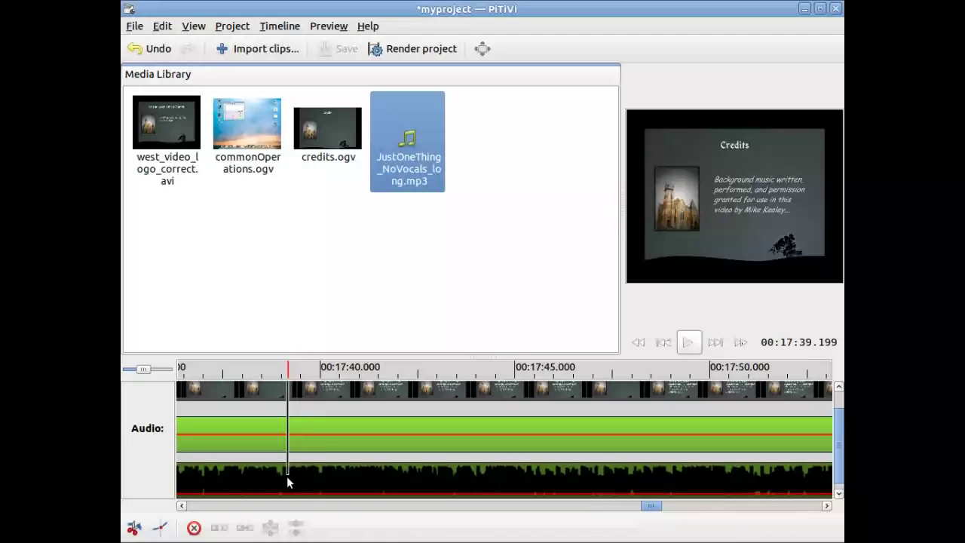
left_click(282, 479)
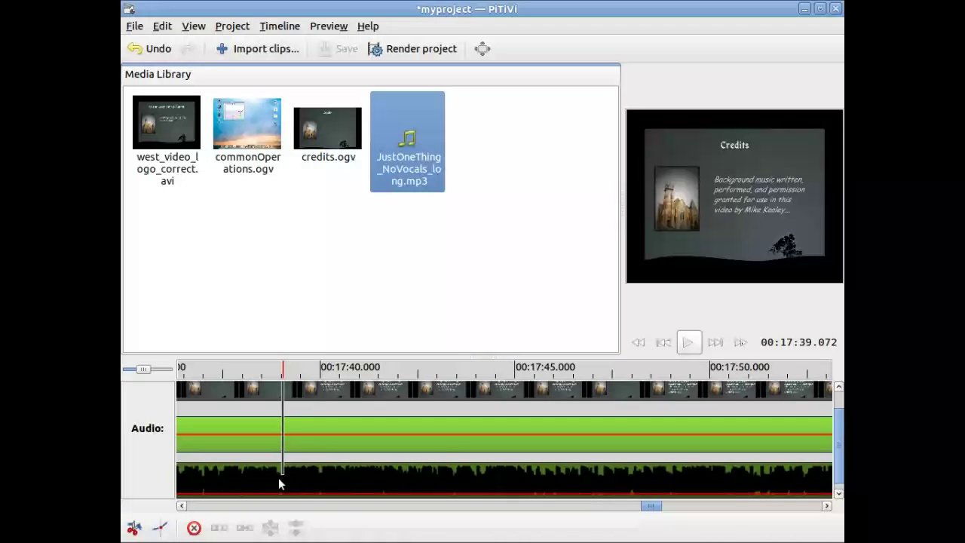
left_click(279, 478)
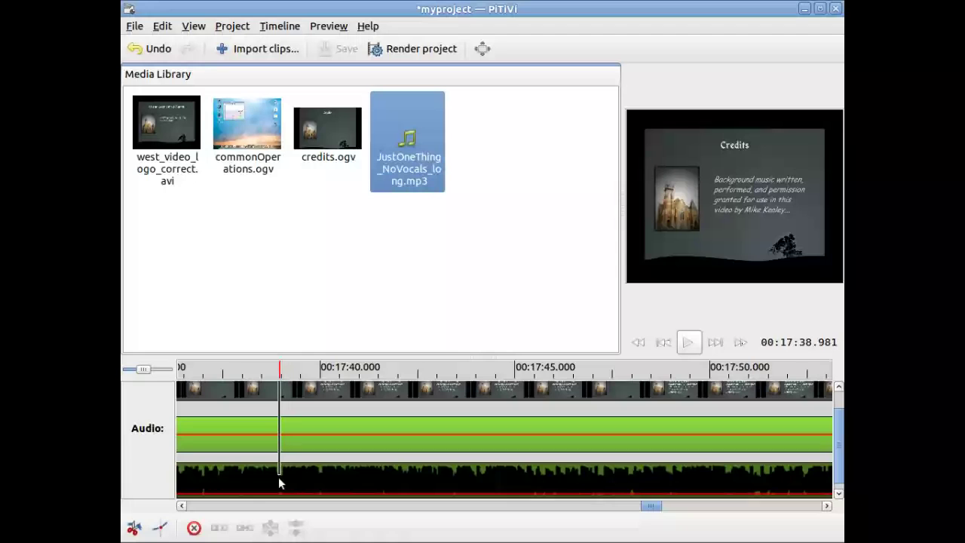
left_click(162, 527)
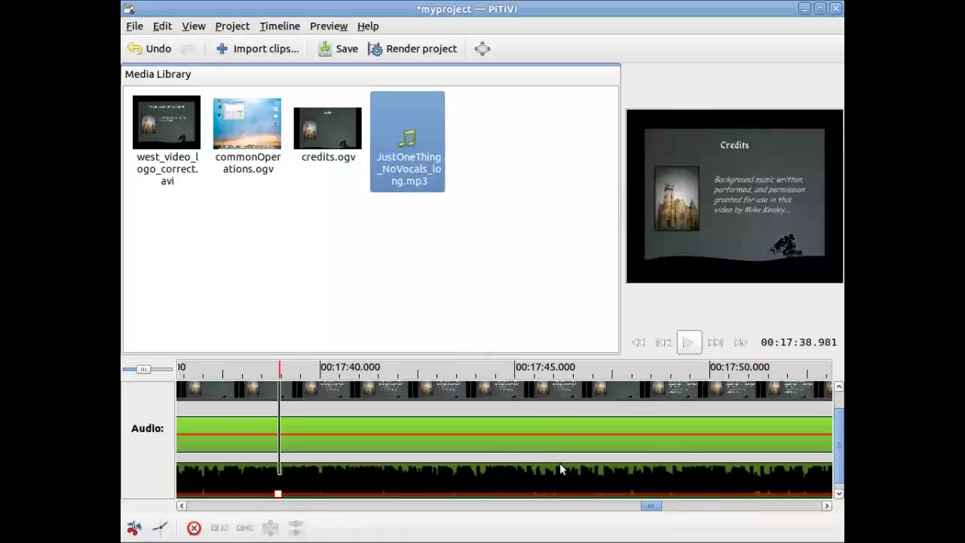
Add a second music keyframe at about 17:47 and drag it down to lower the volume.
left_click(593, 456)
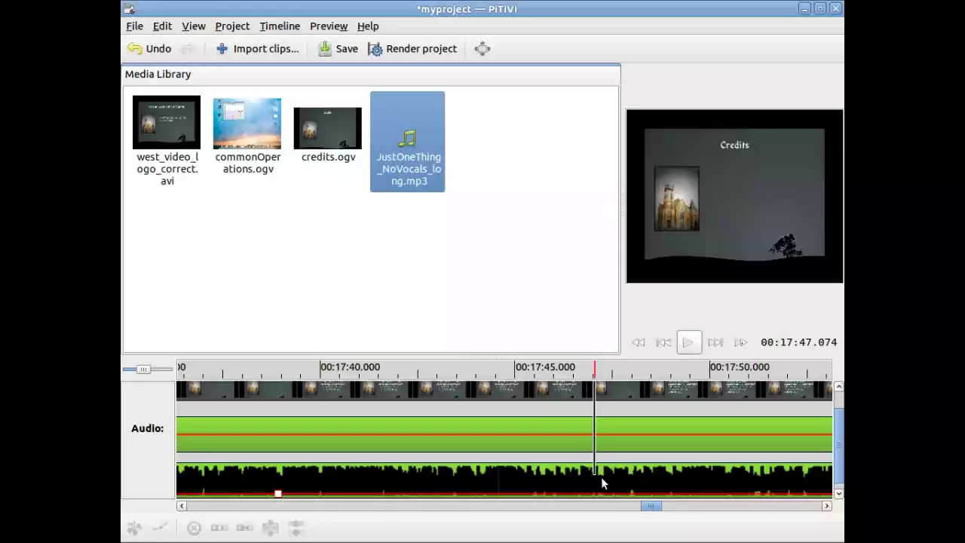
mouse_move(272, 527)
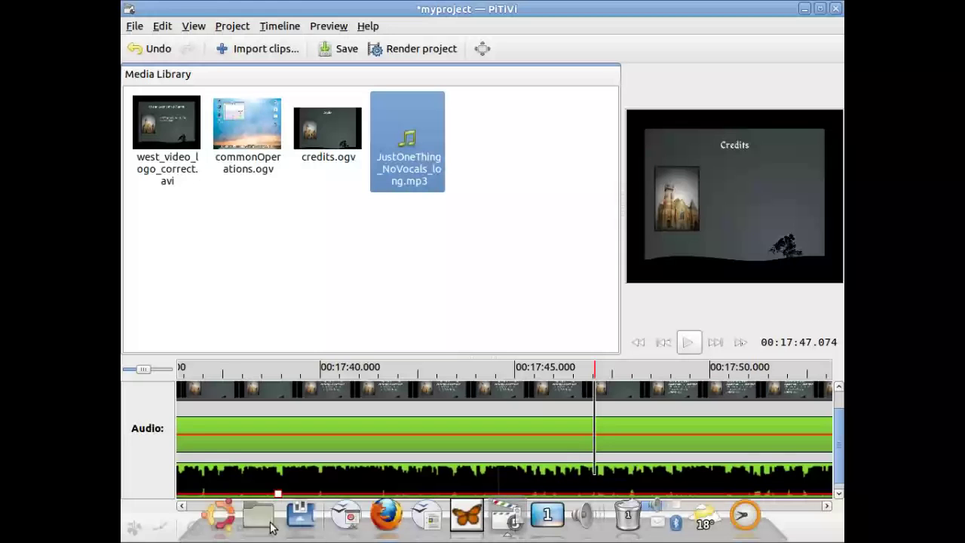
left_click(595, 487)
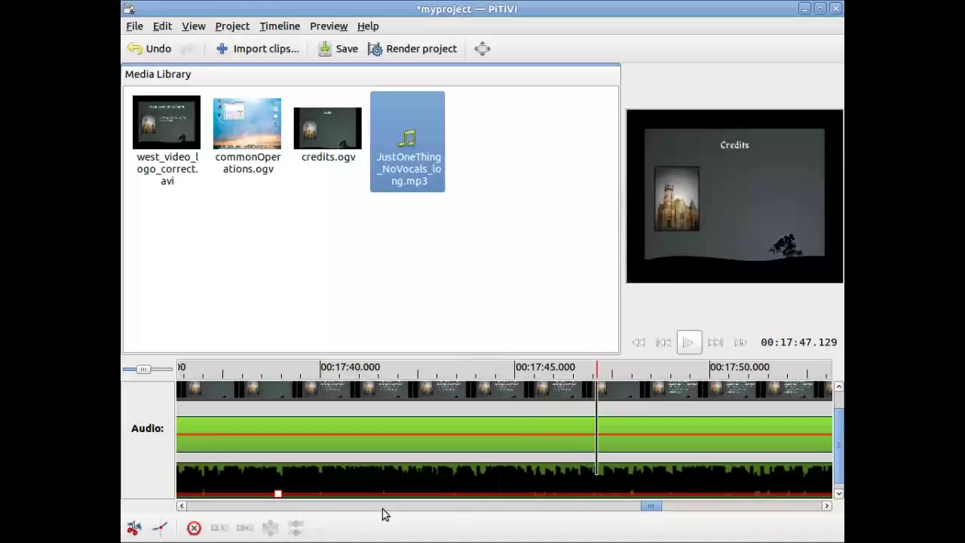
left_click(159, 528)
left_click_drag(597, 495, 596, 503)
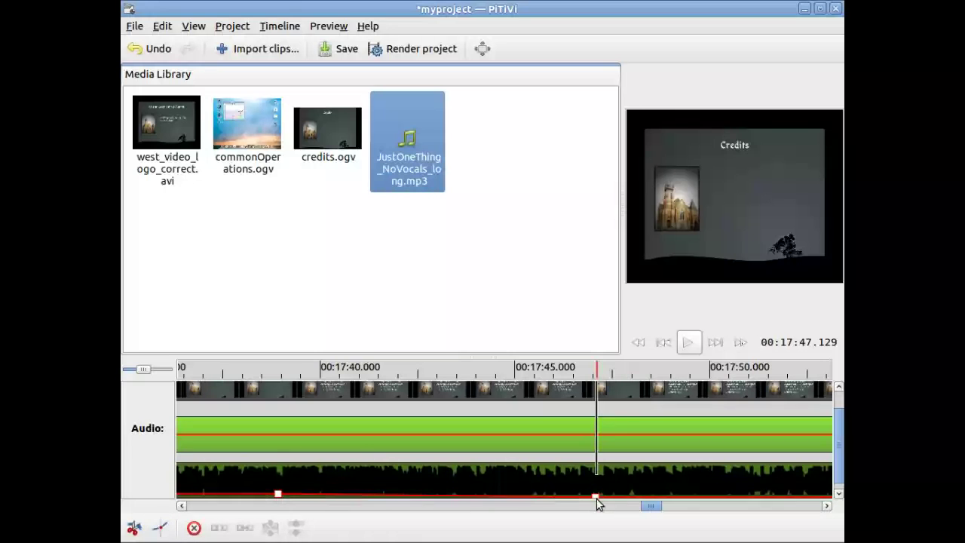
Scroll right and place the playhead at the credits clip's end, 00:17:55.977.
left_click(774, 507)
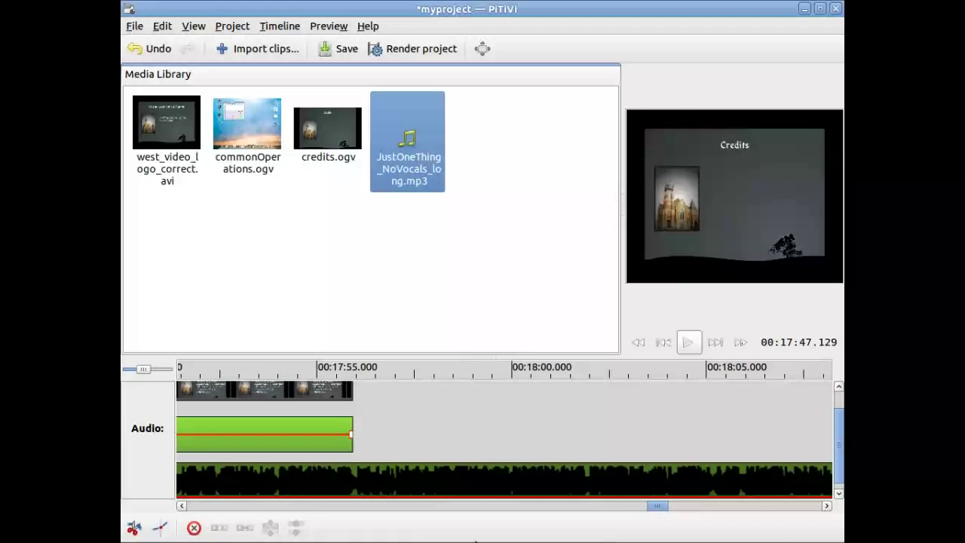
mouse_move(370, 513)
left_click(353, 478)
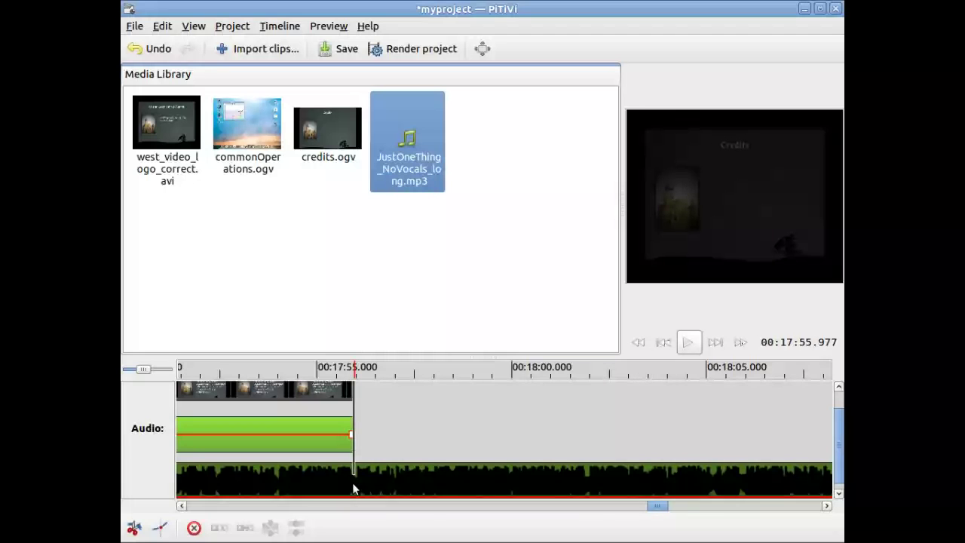
left_click(133, 528)
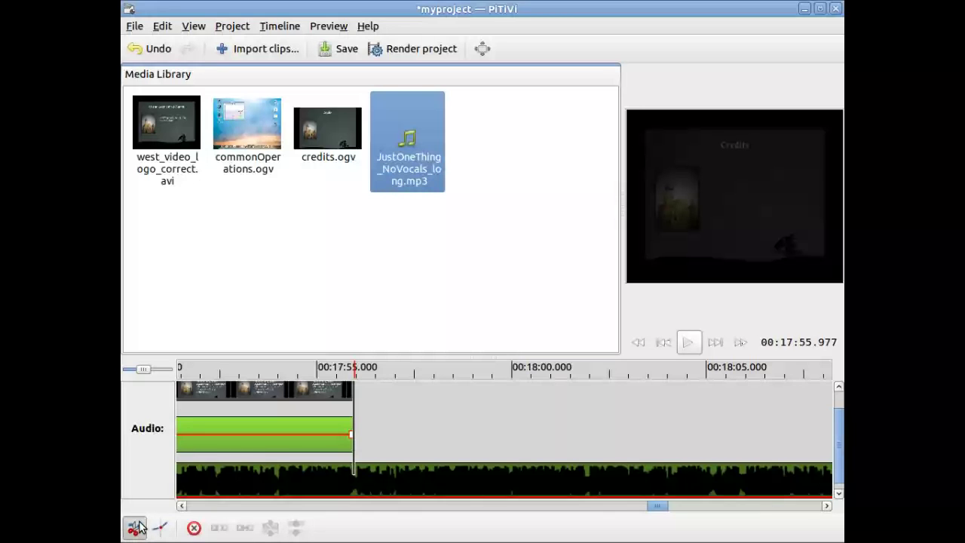
left_click(444, 494)
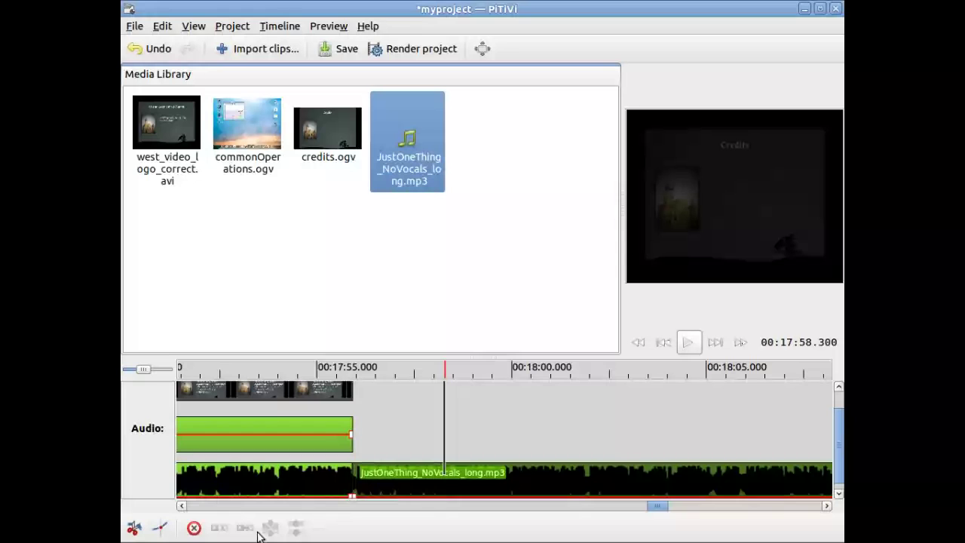
left_click(193, 528)
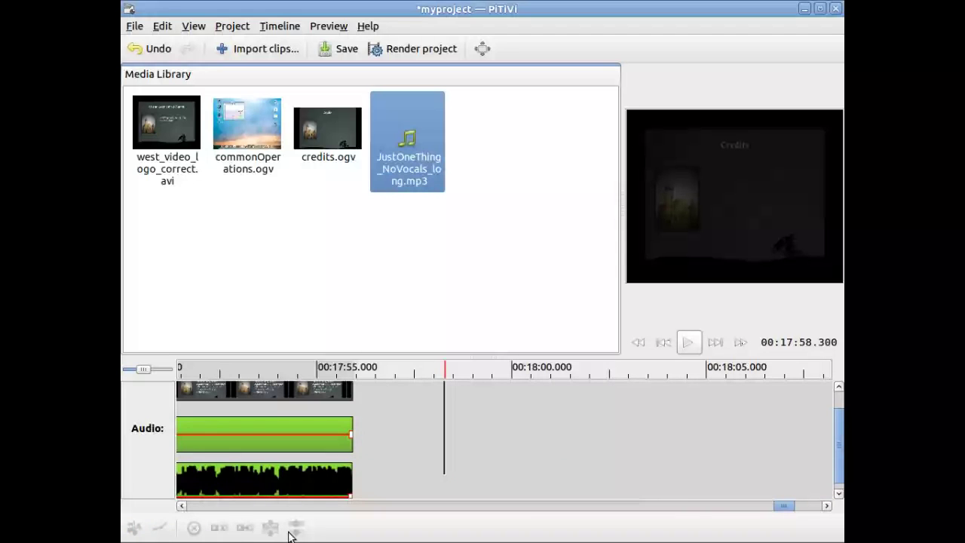
scroll(379, 506, "up", 3)
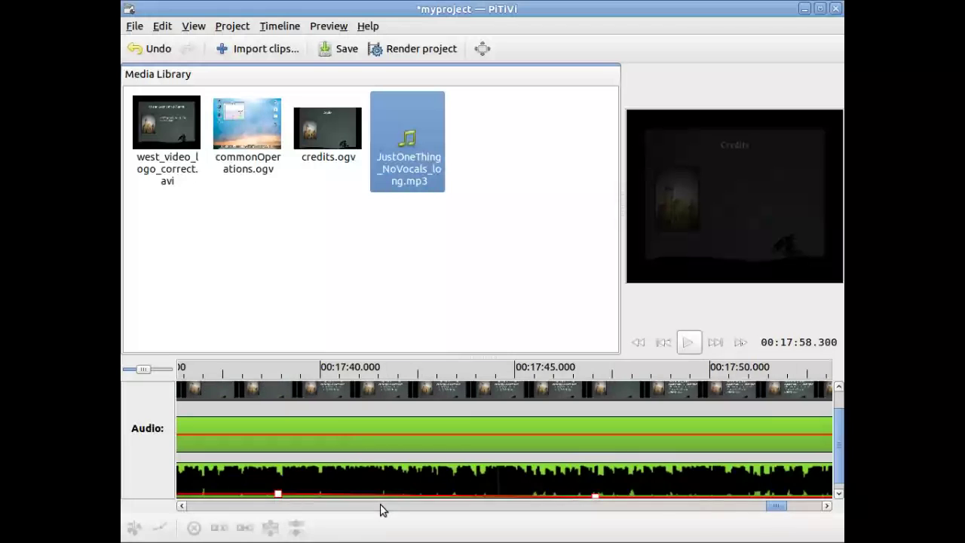
scroll(380, 505, "up", 6)
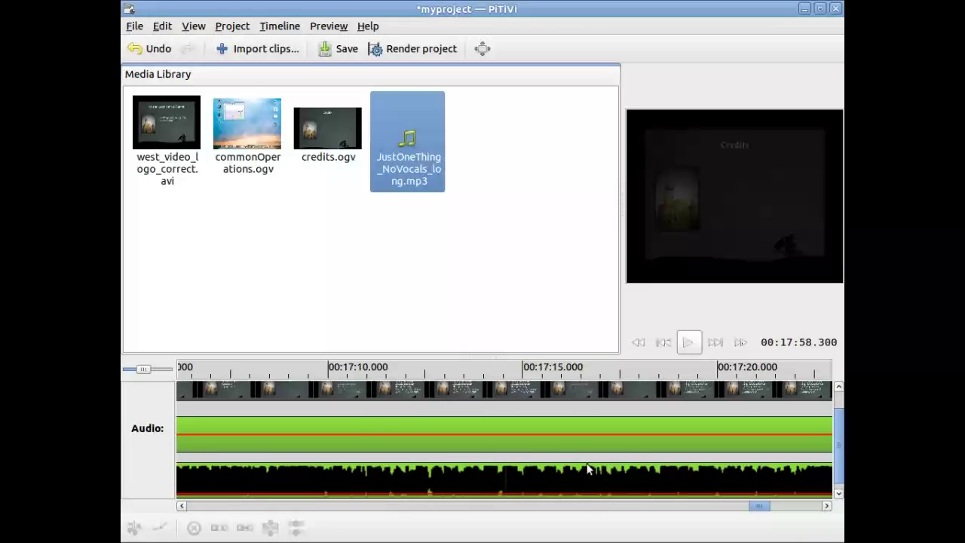
scroll(798, 511, "down", 3)
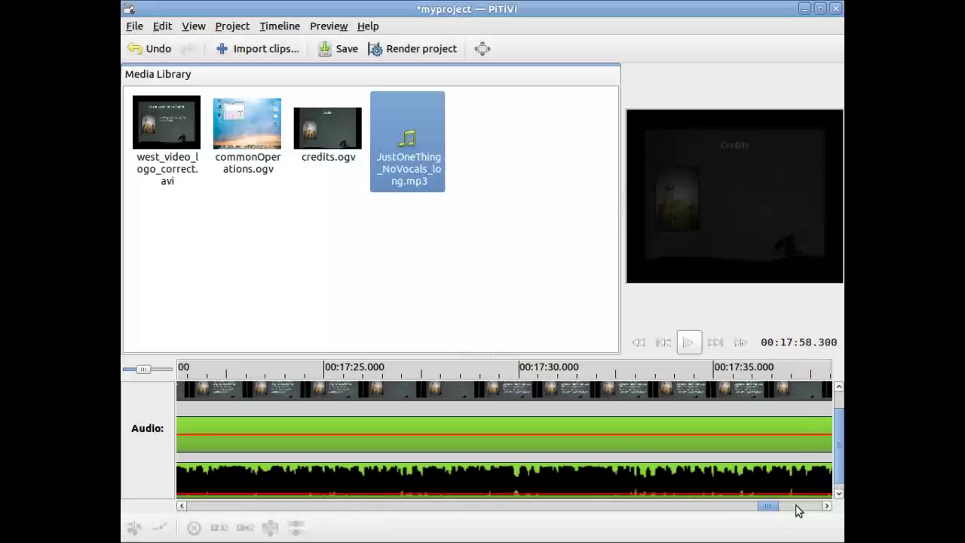
scroll(798, 510, "down", 3)
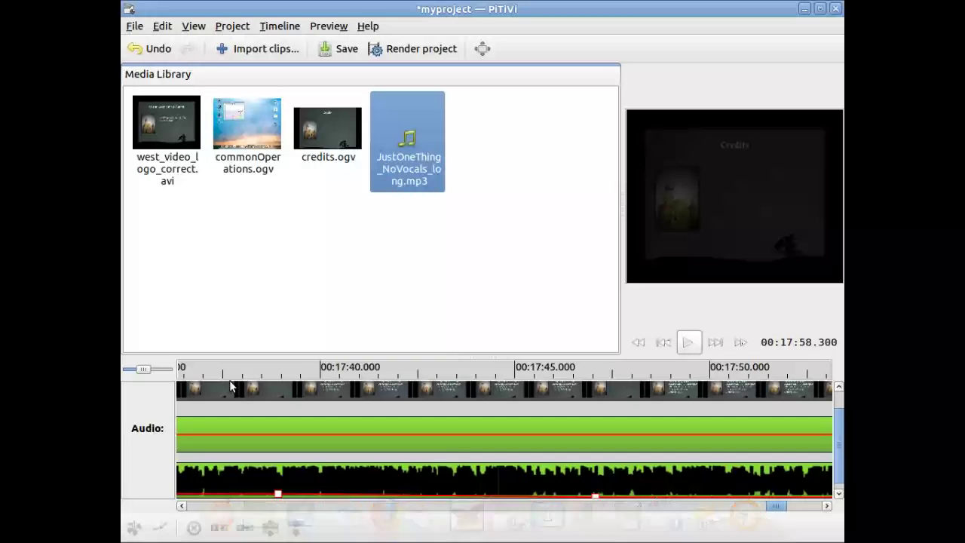
Save the project and play the credits to hear the music fade out.
left_click(348, 50)
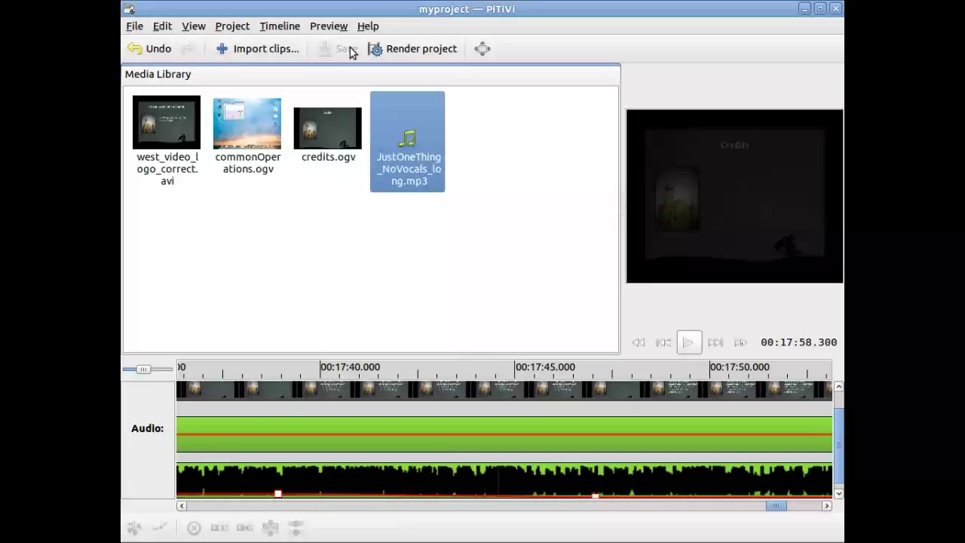
left_click(236, 410)
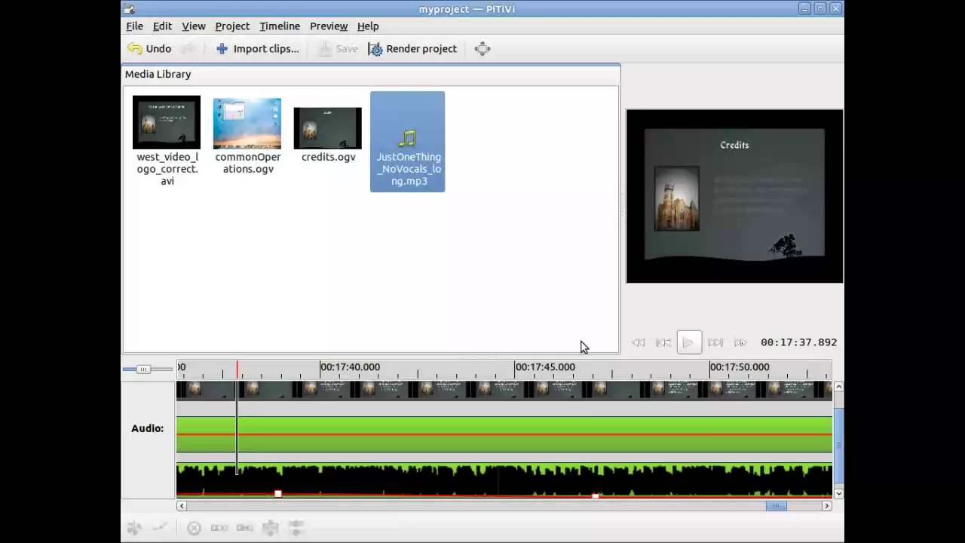
left_click(686, 343)
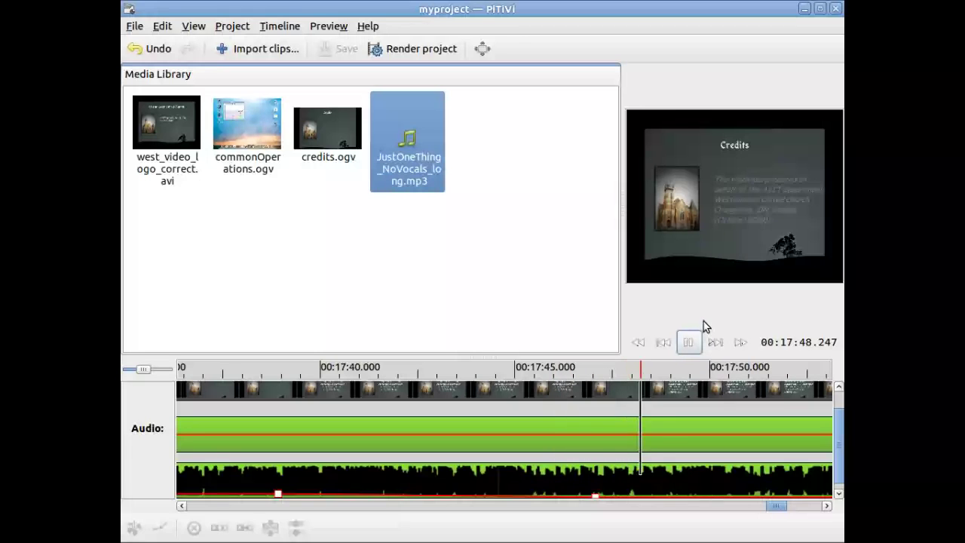
left_click(693, 349)
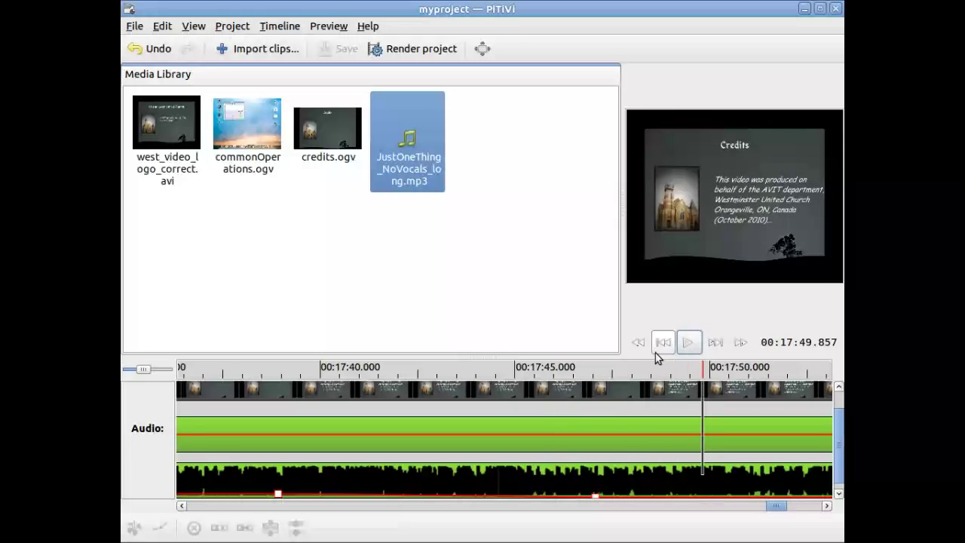
Rewind to the project start with the timeline scrolled back to 0, then bring up Render project.
left_click(638, 346)
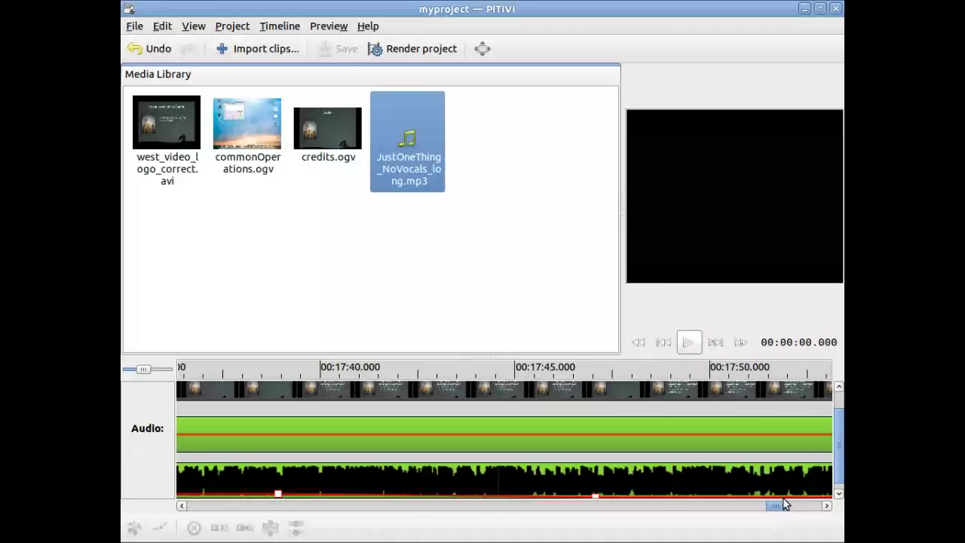
left_click_drag(780, 505, 256, 505)
left_click_drag(181, 521, 180, 505)
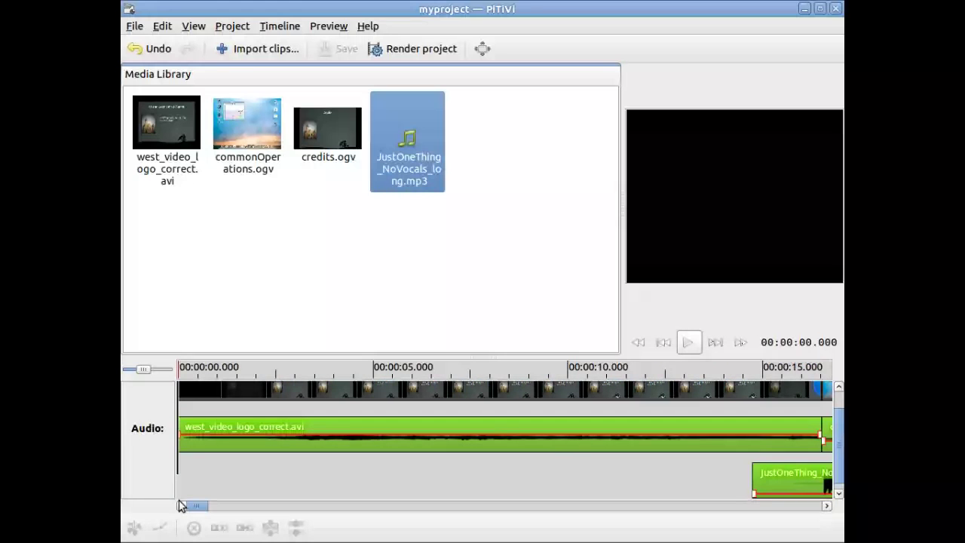
left_click(422, 49)
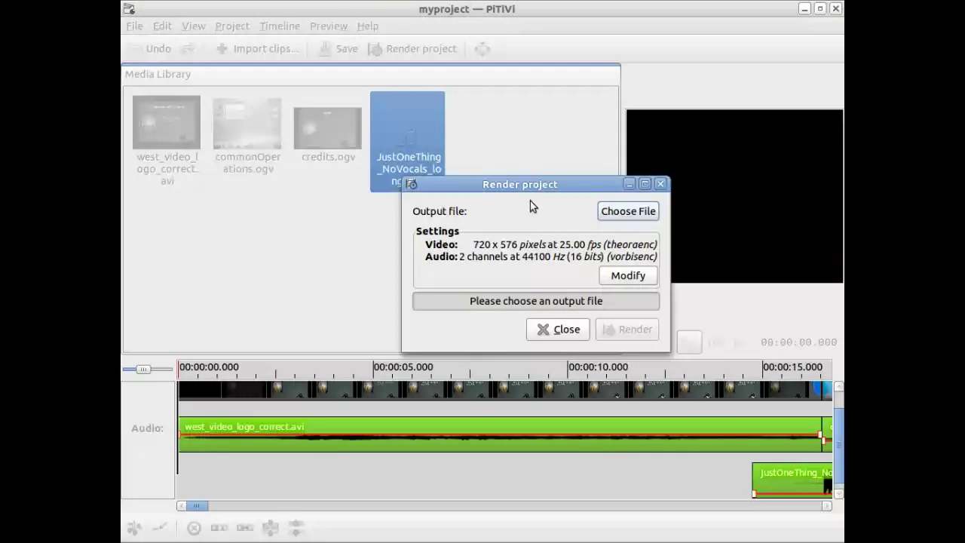
Choose Documents > Video Project > myproject.avi as the render output file.
left_click_drag(533, 188, 343, 146)
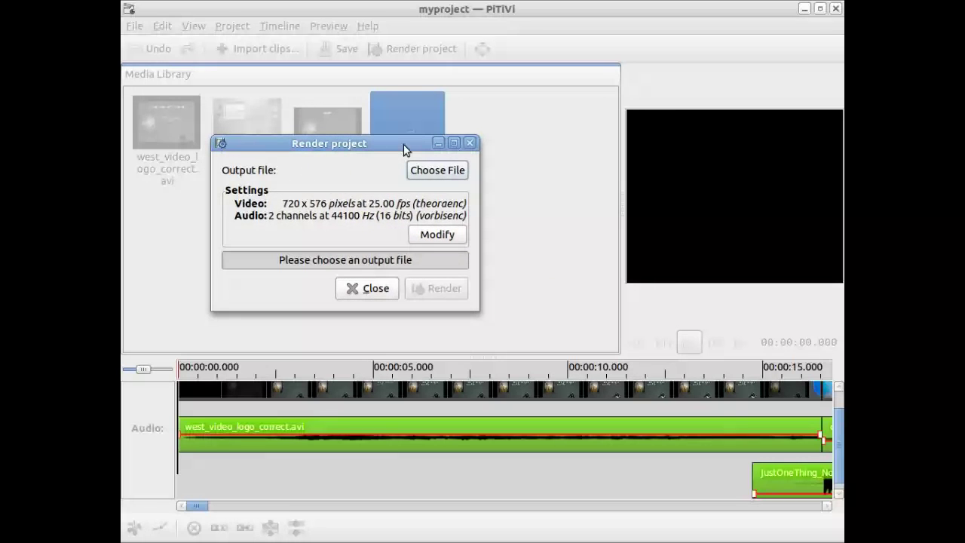
left_click(444, 172)
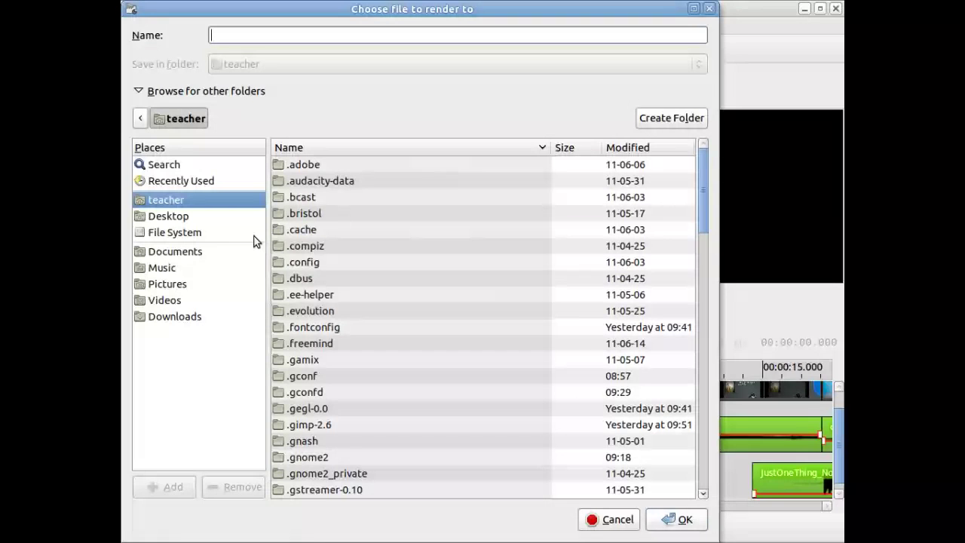
left_click(204, 249)
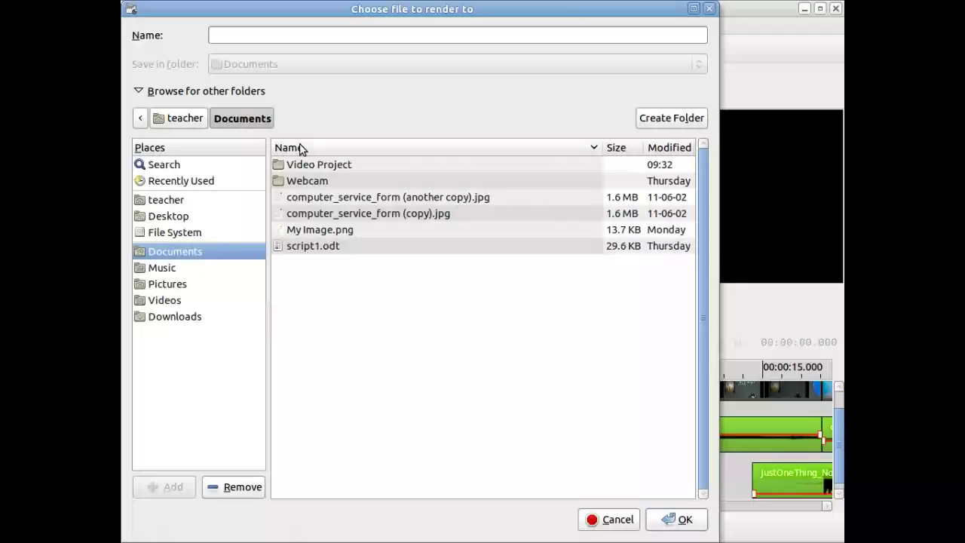
left_click(320, 167)
double_click(321, 167)
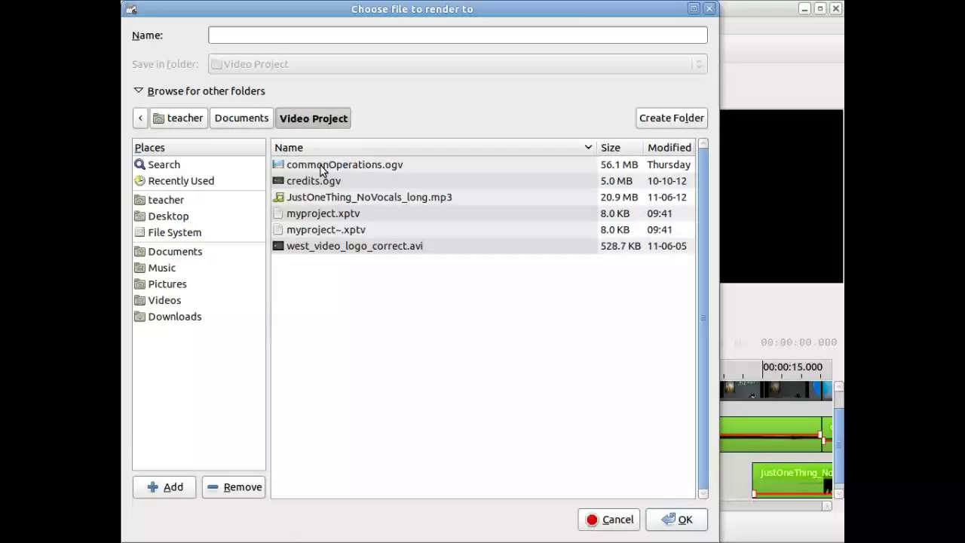
left_click(235, 41)
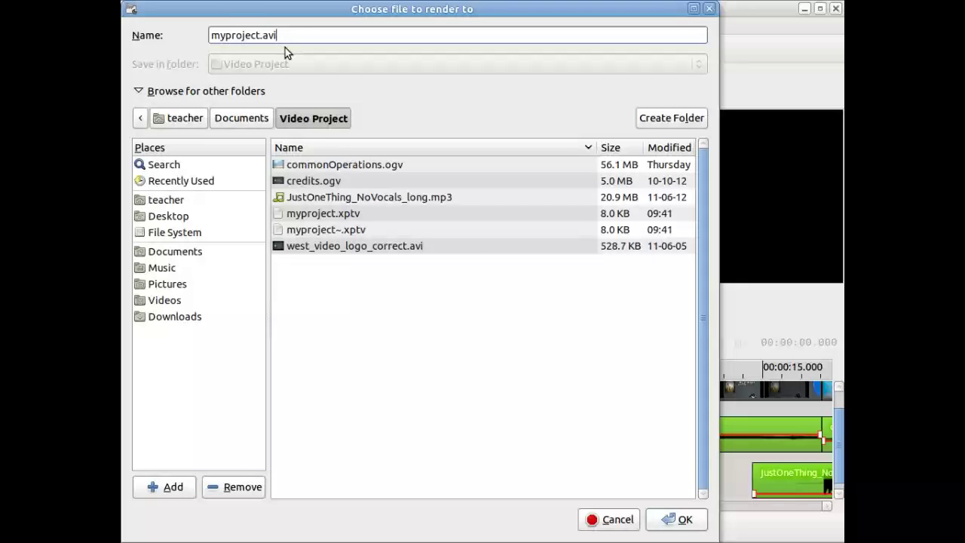
left_click(685, 521)
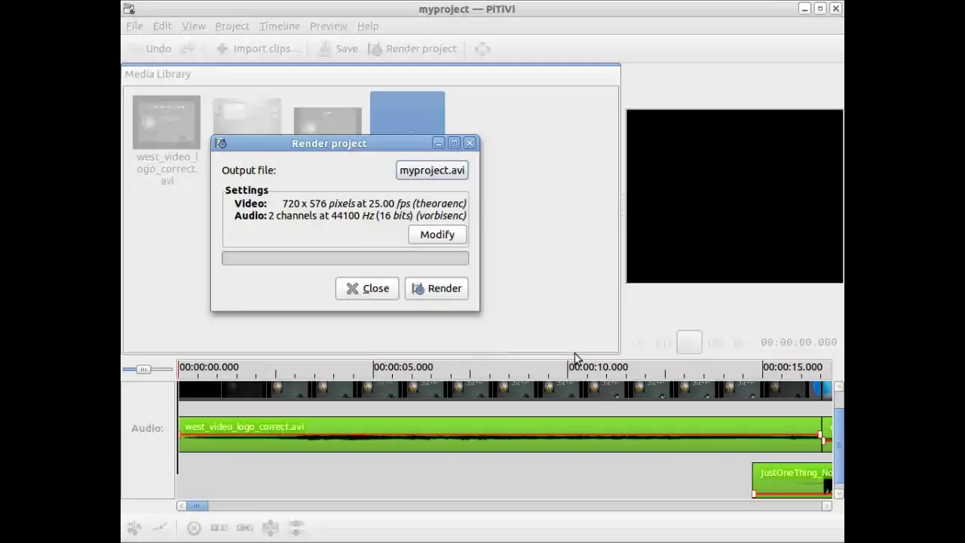
left_click(437, 235)
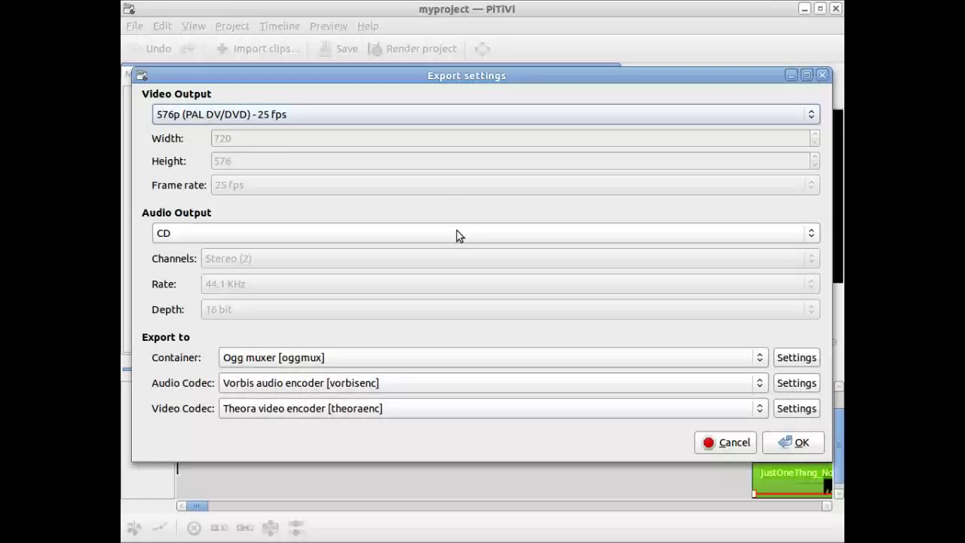
Apply the 720p HD 29,97 fps preset with the Avi muxer container, then start rendering.
left_click(208, 121)
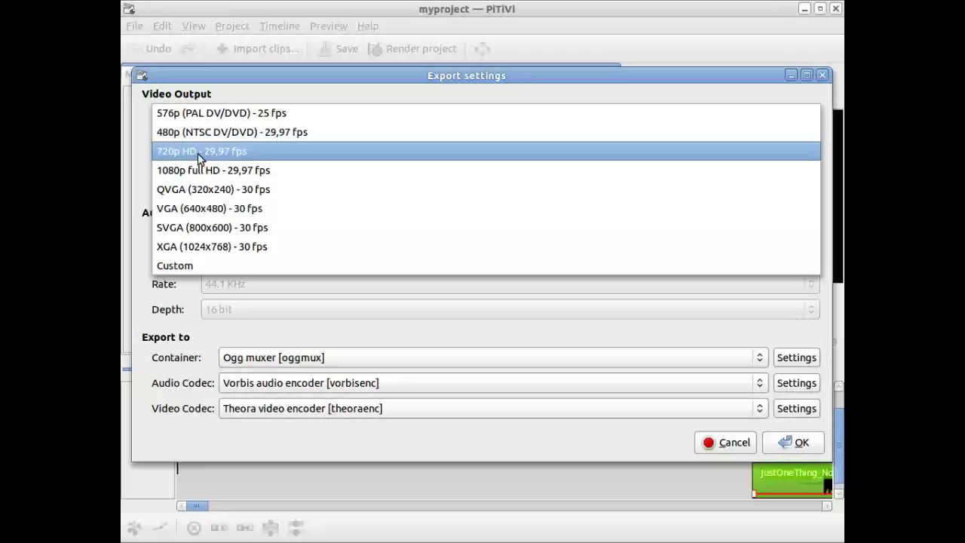
left_click(198, 153)
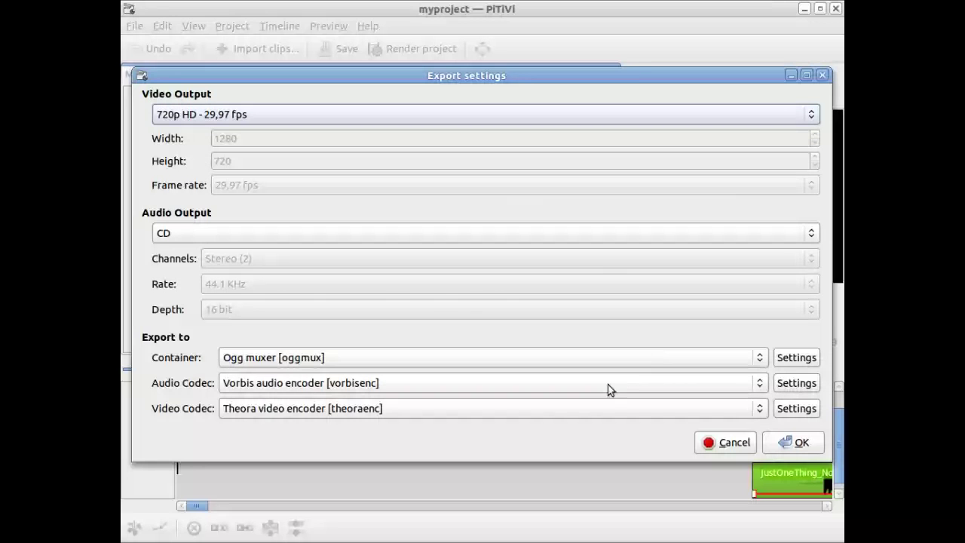
left_click(762, 355)
mouse_move(476, 538)
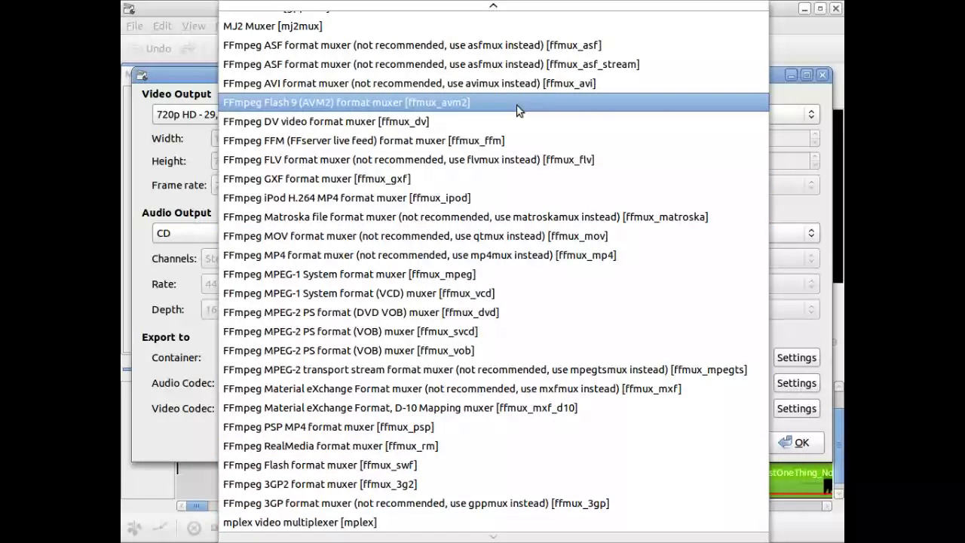
mouse_move(550, 5)
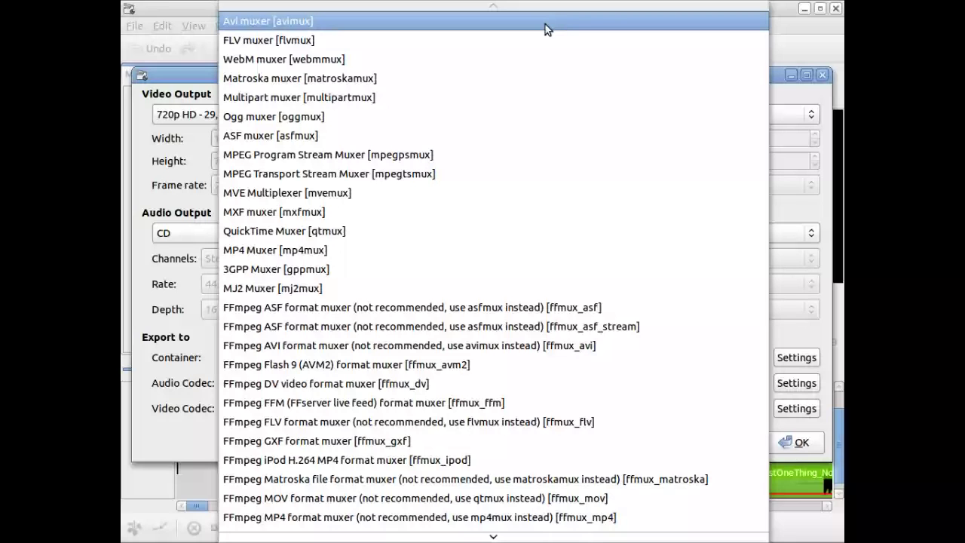
left_click(545, 24)
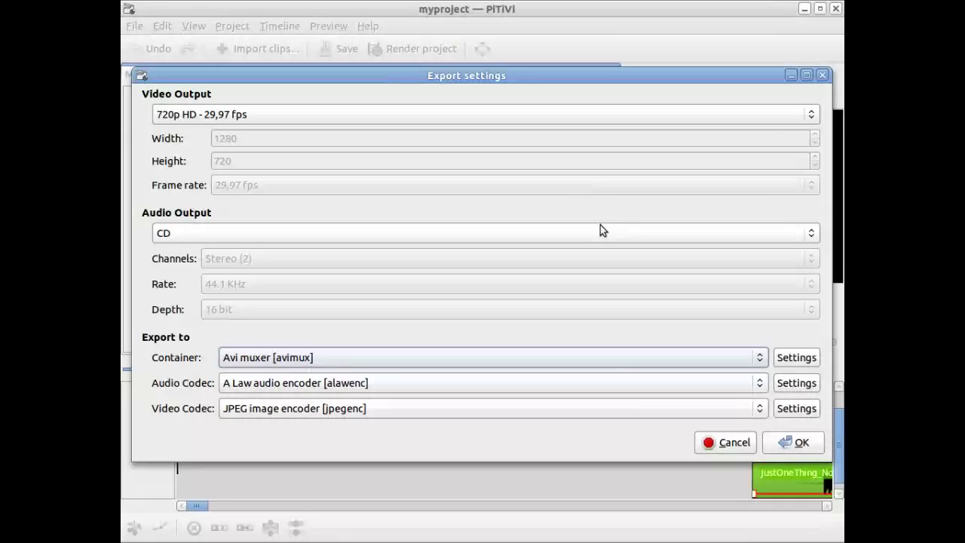
left_click(781, 448)
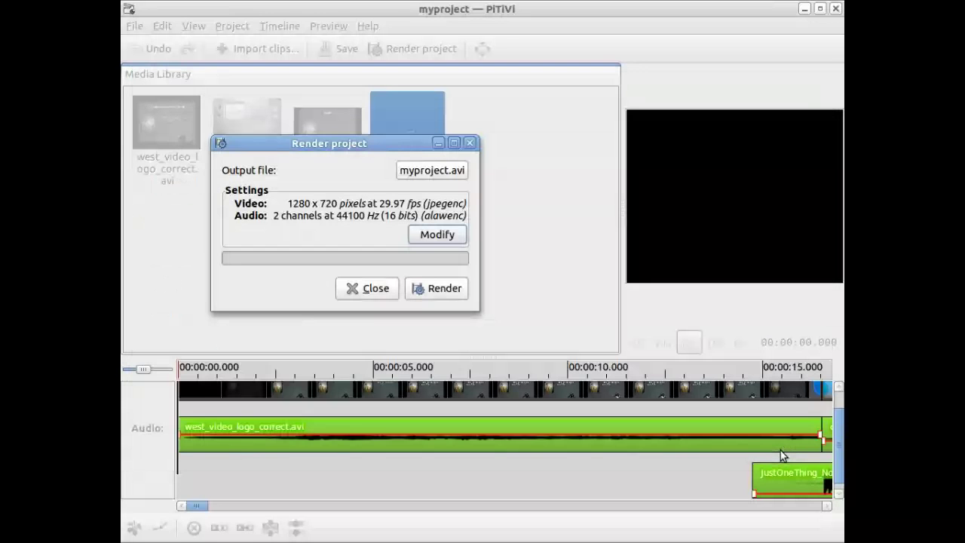
left_click(442, 288)
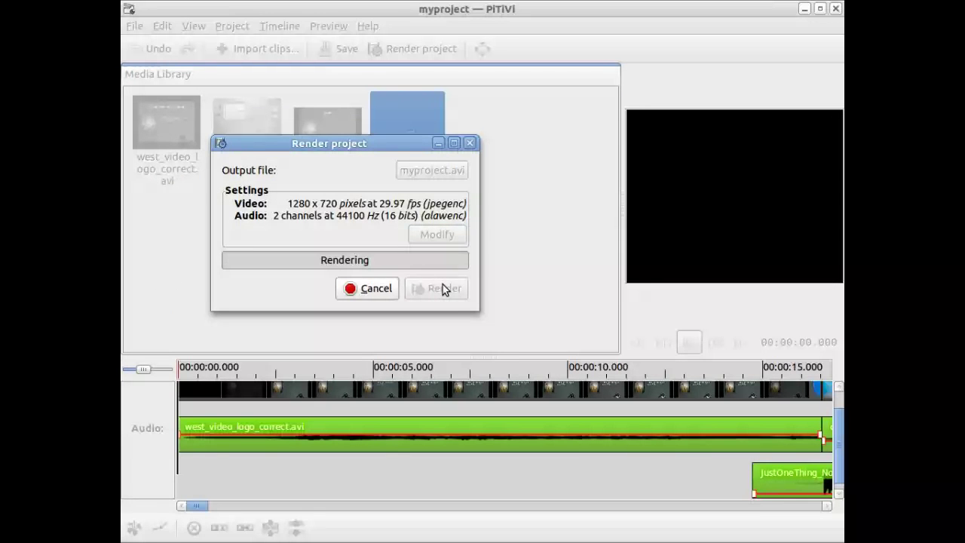